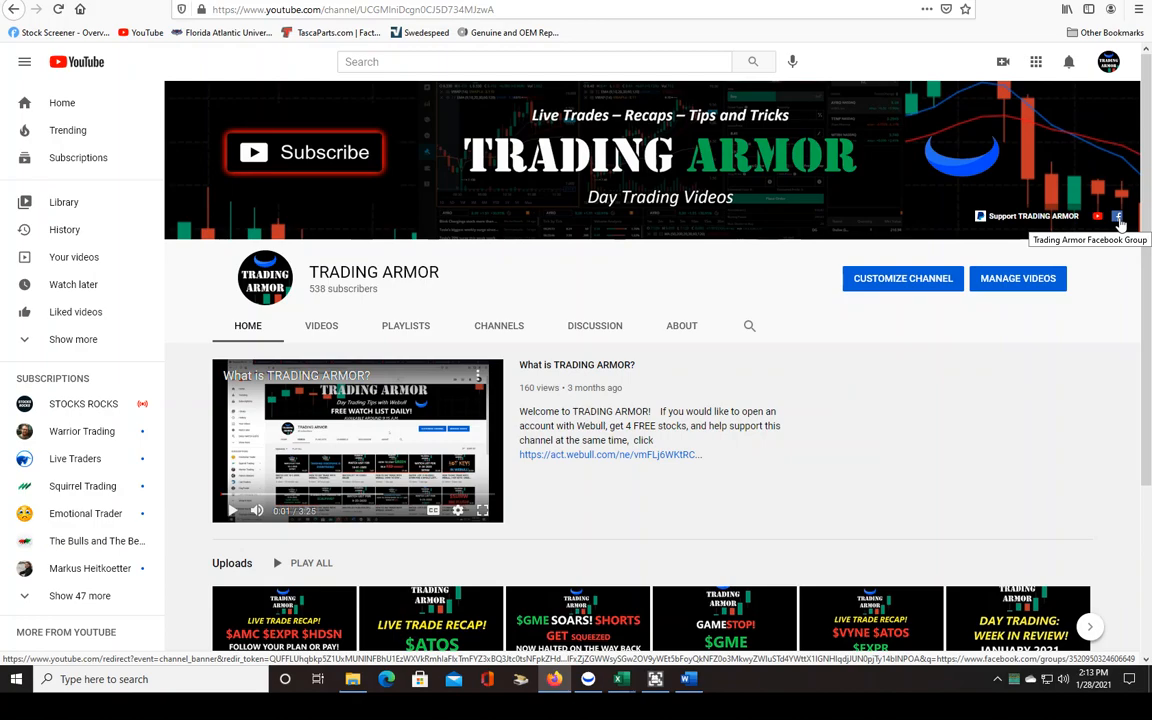
Step: Open the Trading Armor Facebook group from the channel banner, and switch to the TRADING ARMOR Day Trading workbook in Excel
{"action": "left_click", "coordinate": [1120, 224]}
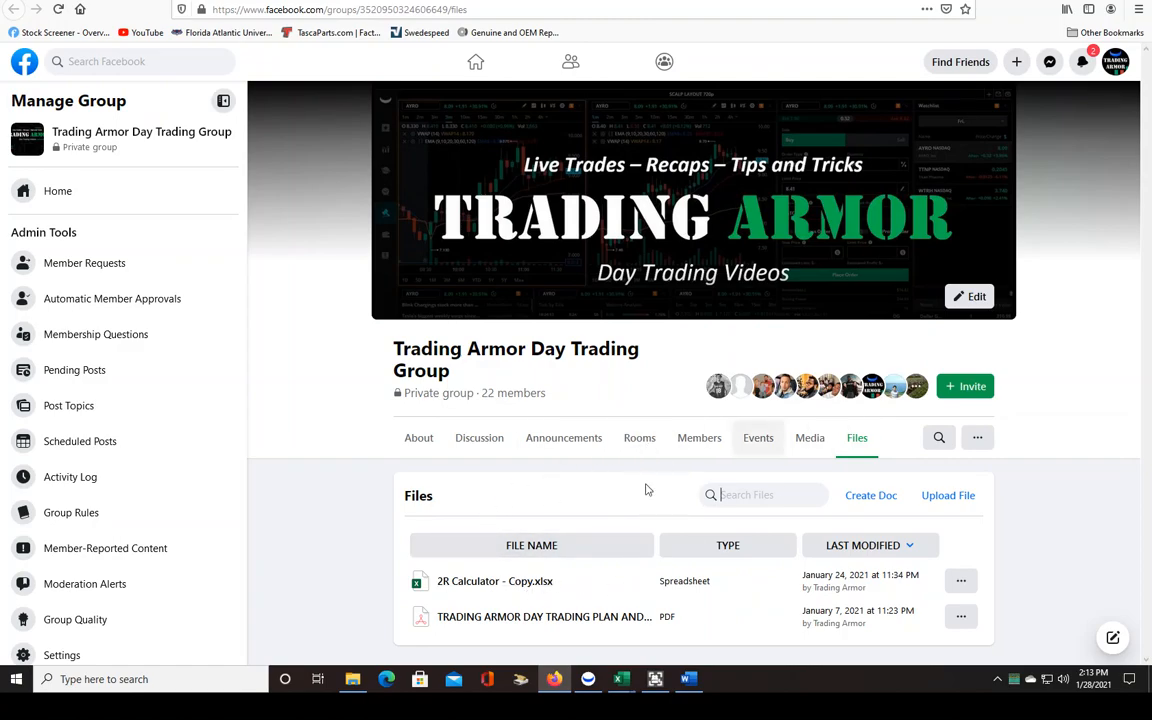
{"action": "mouse_move", "coordinate": [620, 679]}
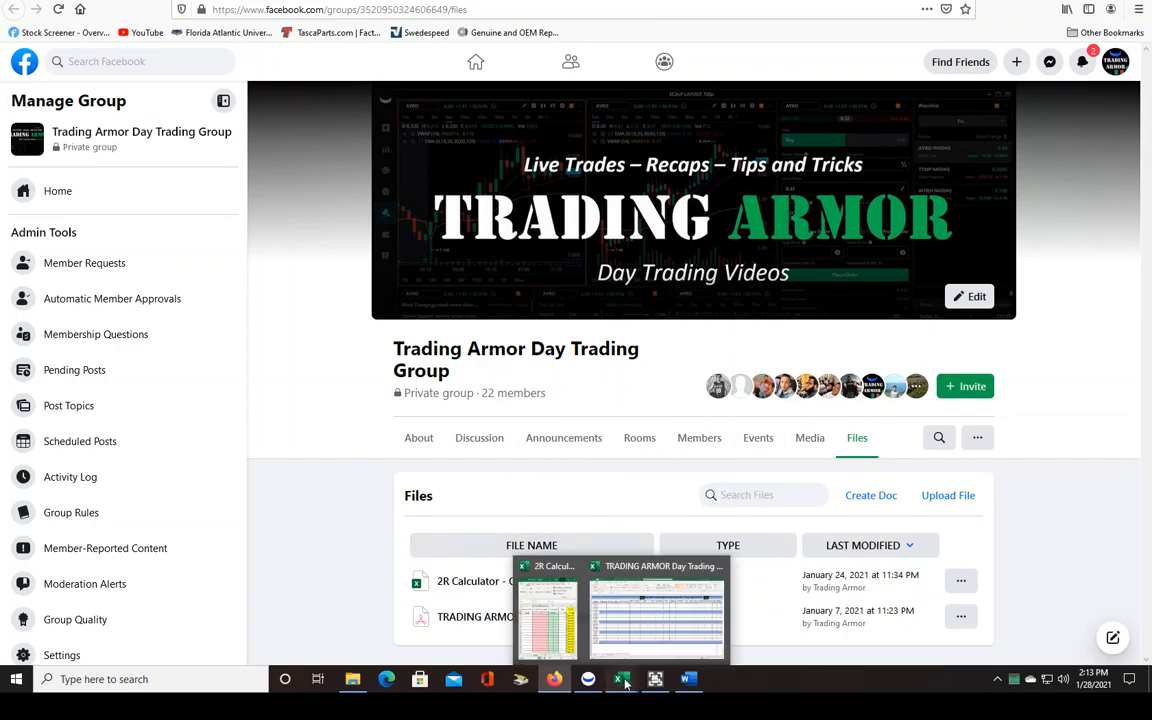
{"action": "left_click", "coordinate": [645, 605]}
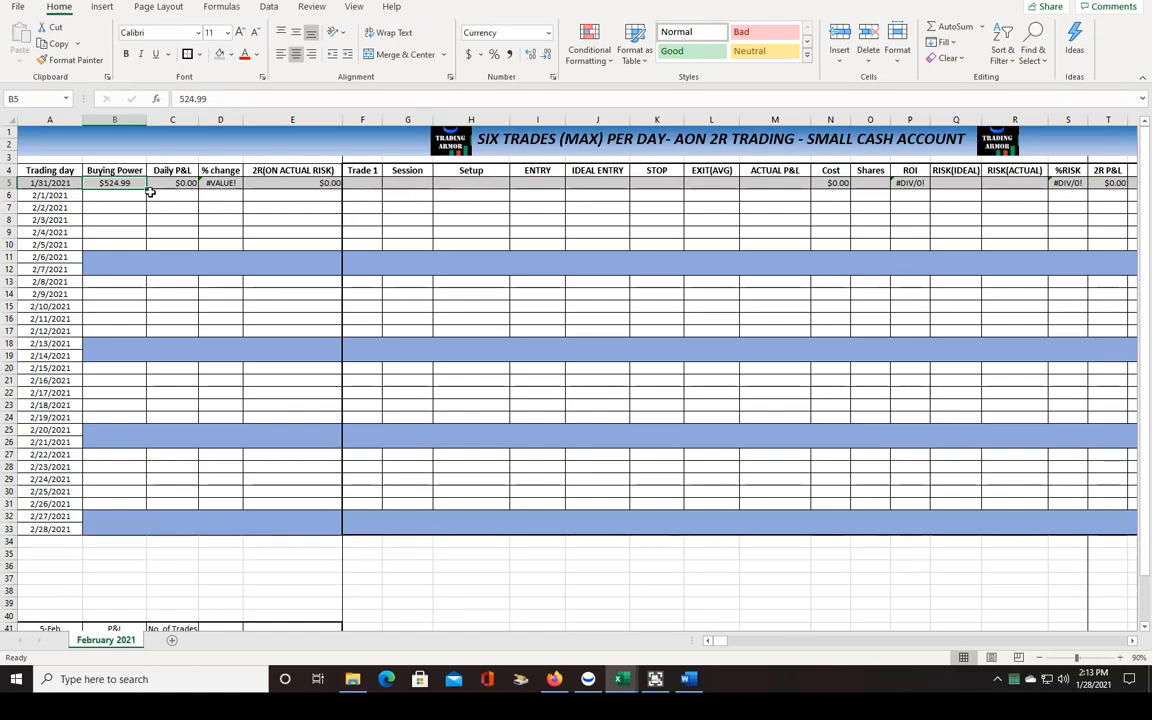
Step: Fill in Trade 1 for 2/1/2021 with symbol XYZ, session PRE and setup ABCD
{"action": "left_click", "coordinate": [368, 197]}
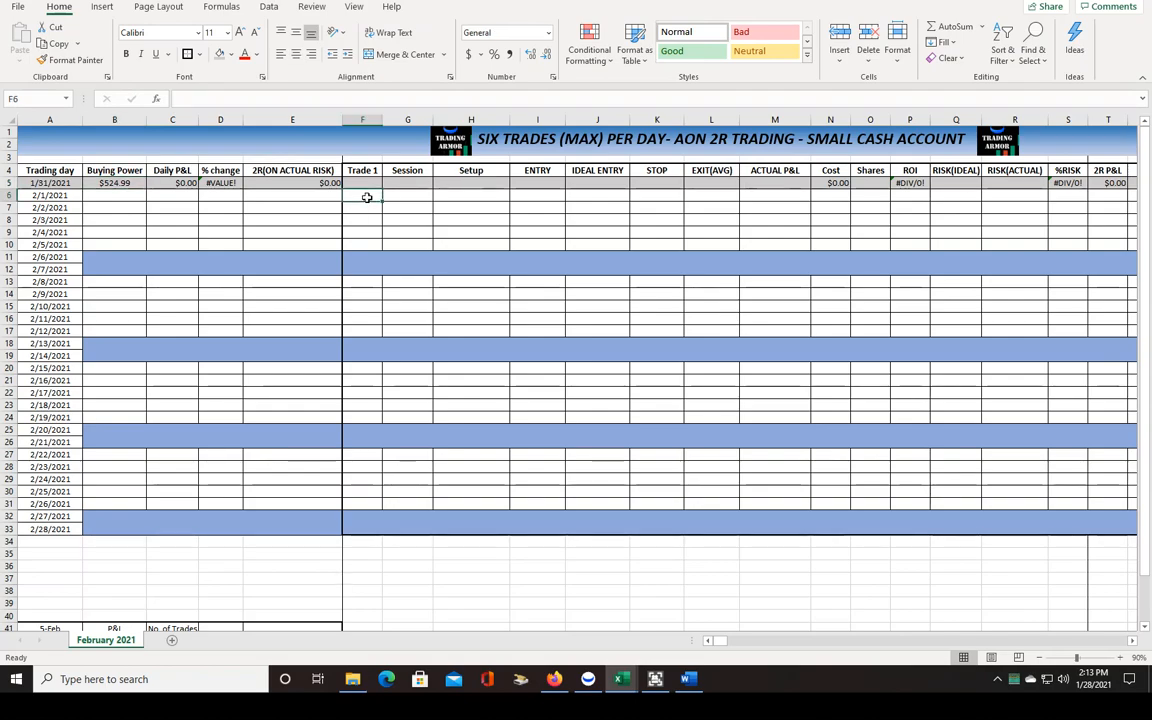
{"action": "type", "text": "XYZ"}
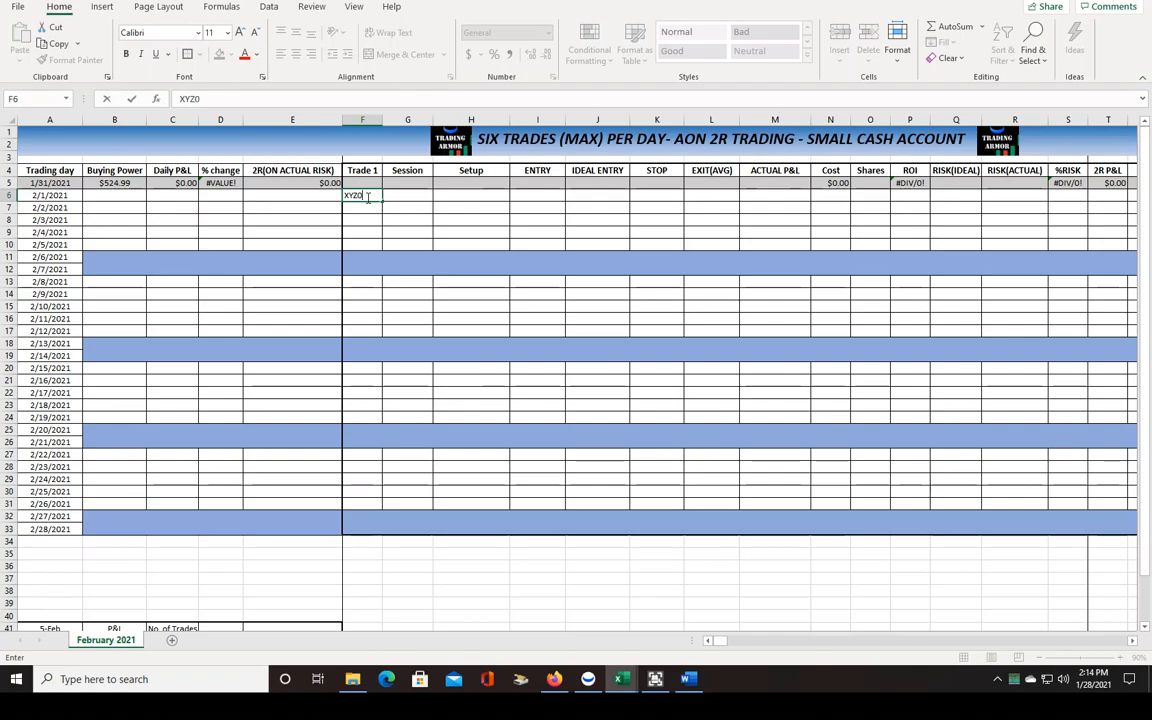
{"action": "key", "text": "Tab"}
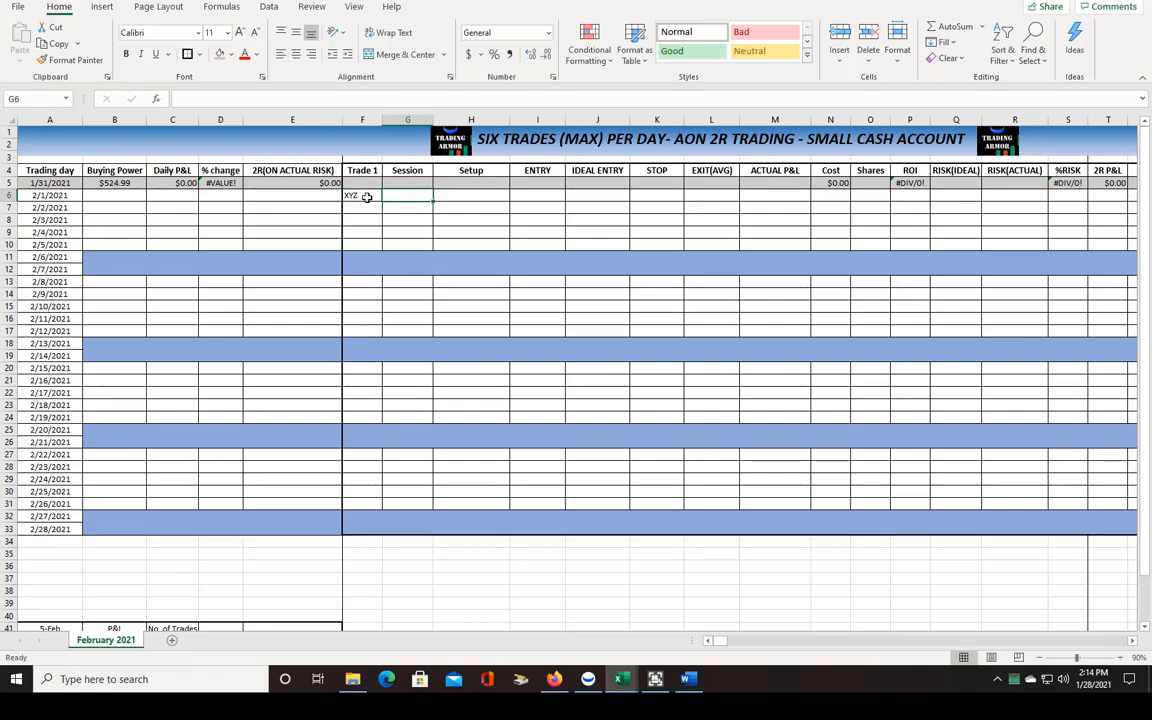
{"action": "type", "text": "PRE"}
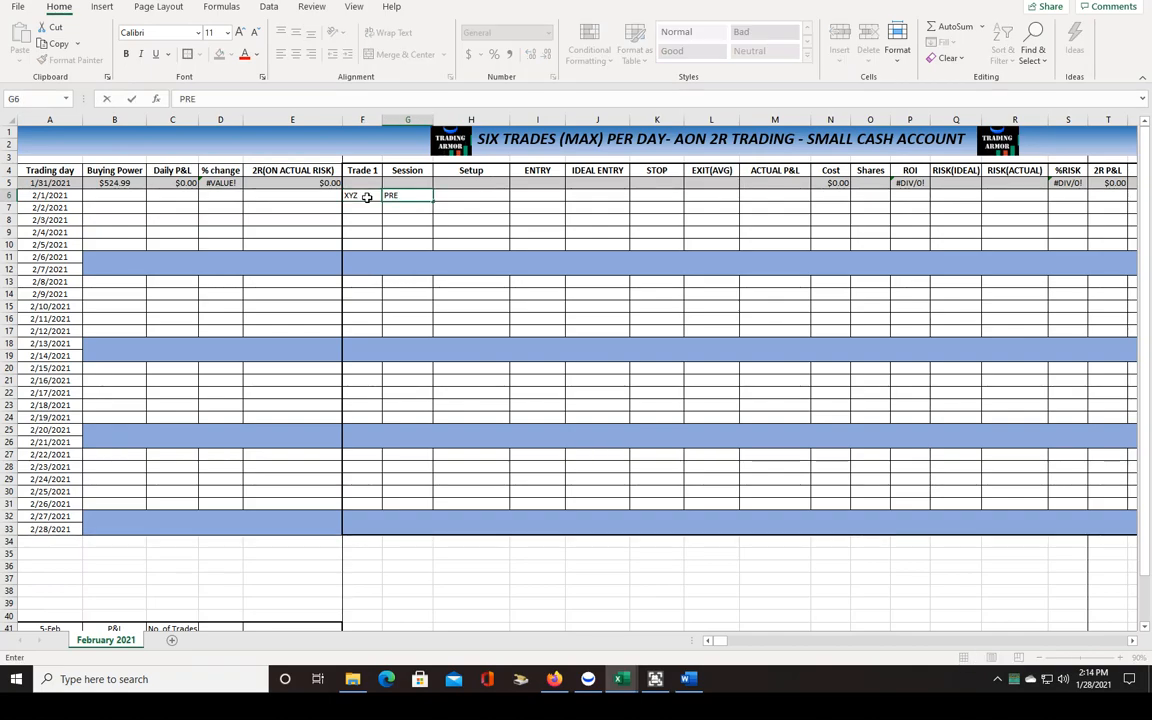
{"action": "key", "text": "Tab"}
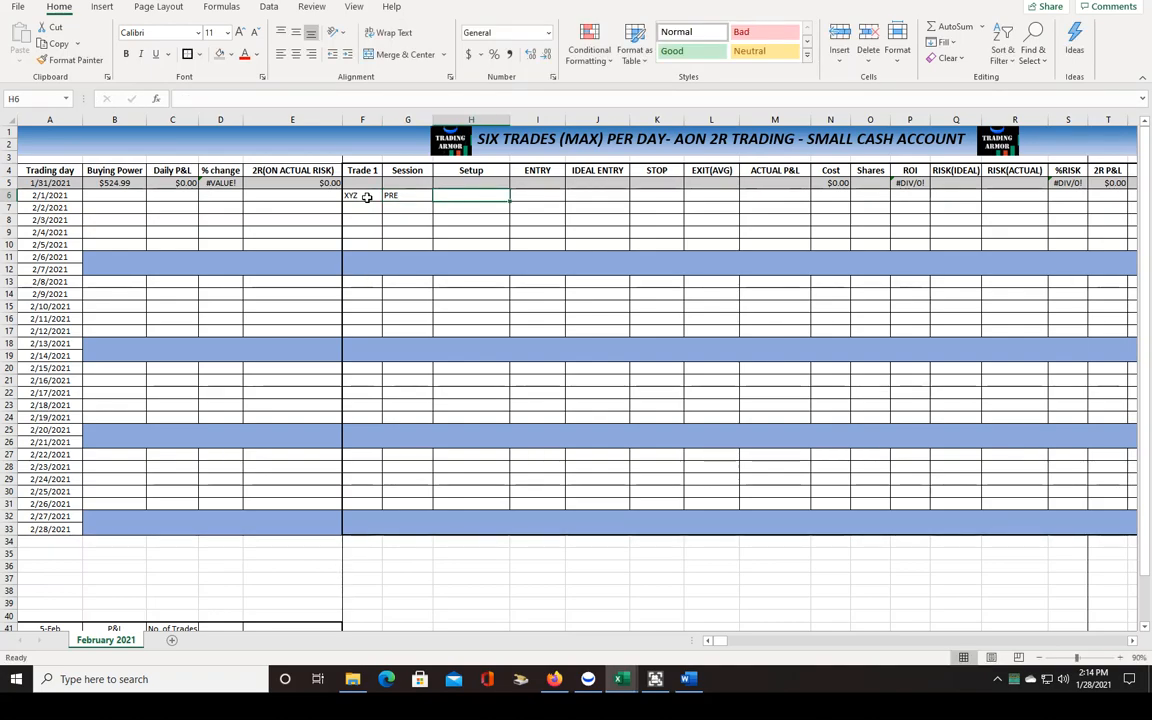
{"action": "type", "text": "ABCD"}
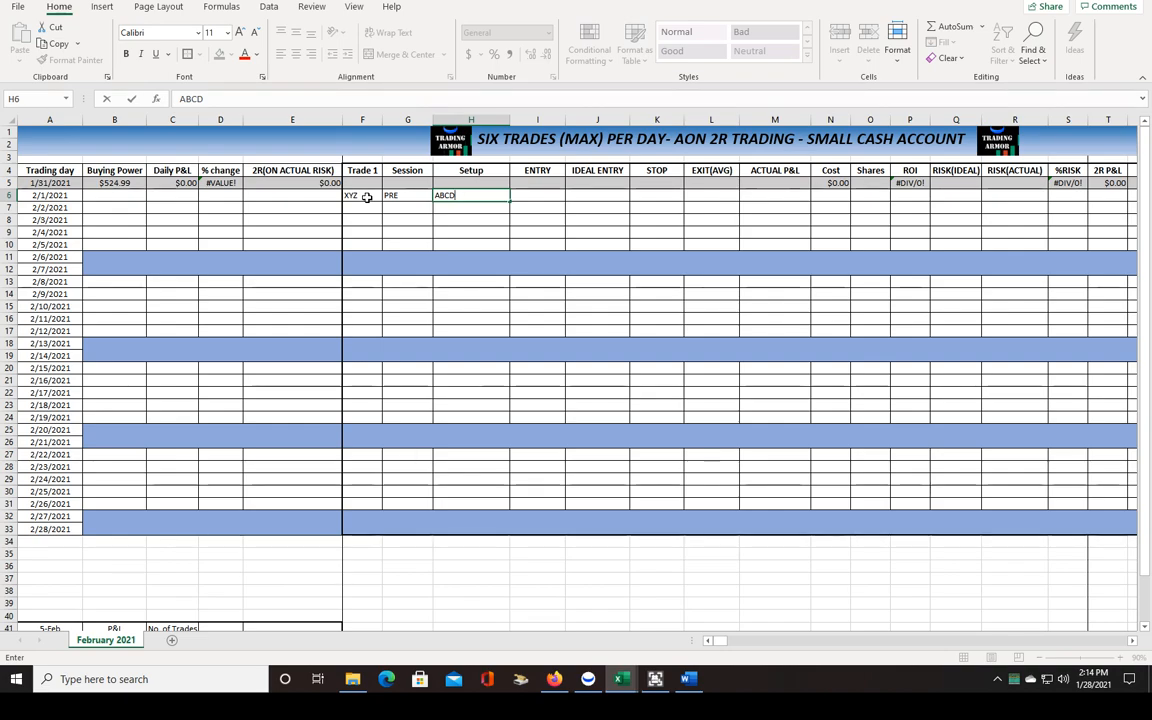
{"action": "key", "text": "Tab"}
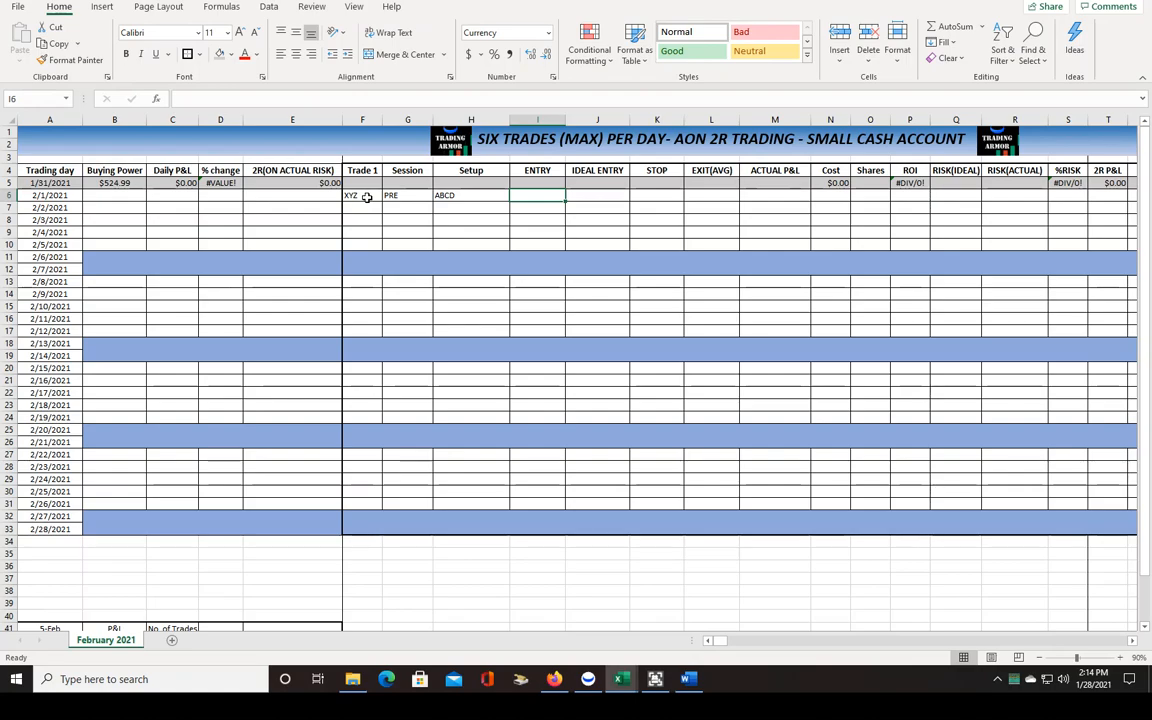
Step: Enter the 2/1/2021 trade's prices: entry 10.02, ideal entry 10.00 and stop 9.00
{"action": "type", "text": "10.02"}
{"action": "key", "text": "Tab"}
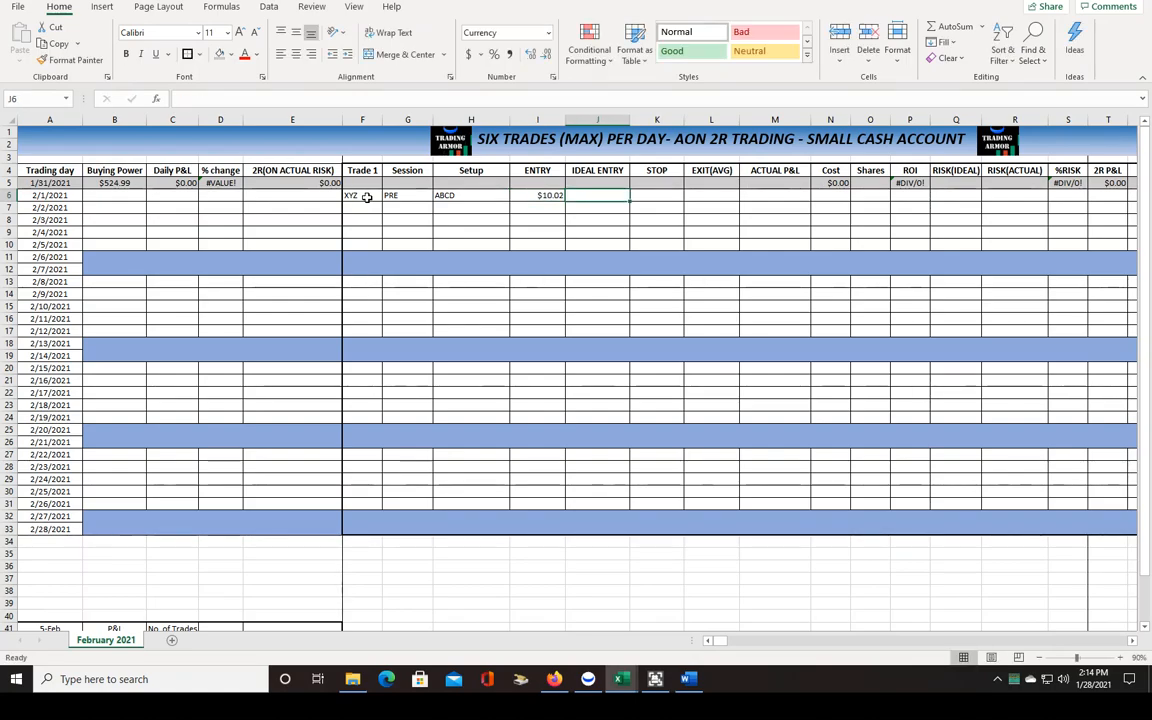
{"action": "type", "text": "10.00"}
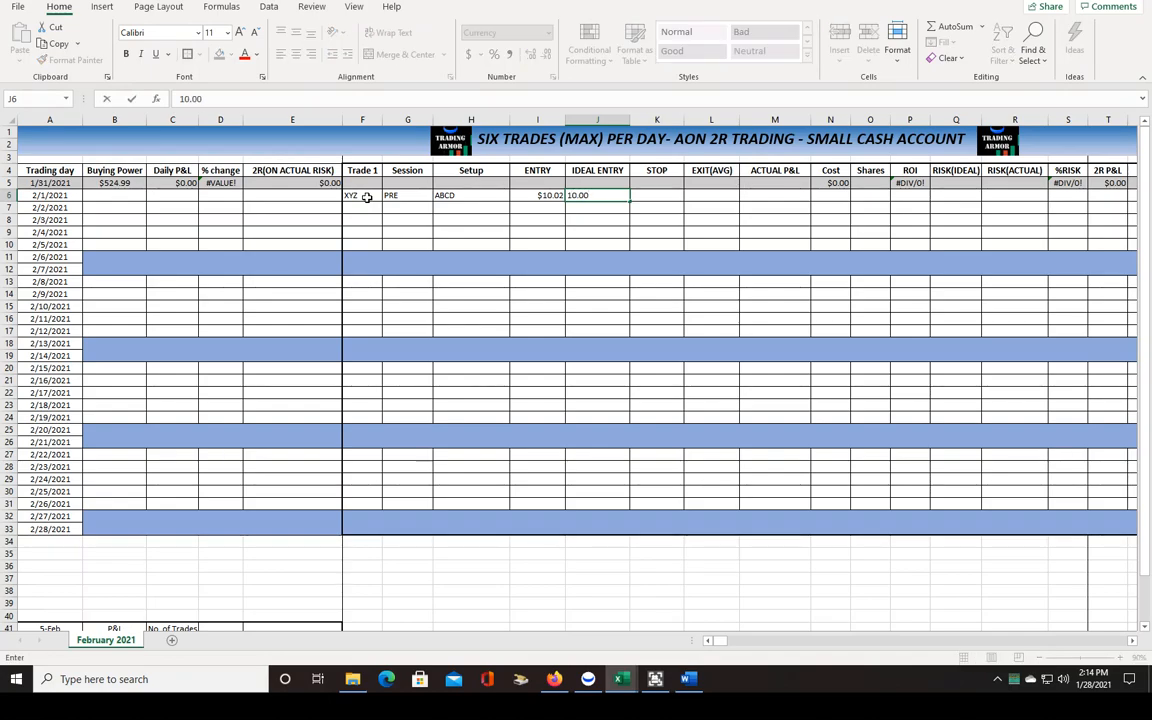
{"action": "key", "text": "Tab"}
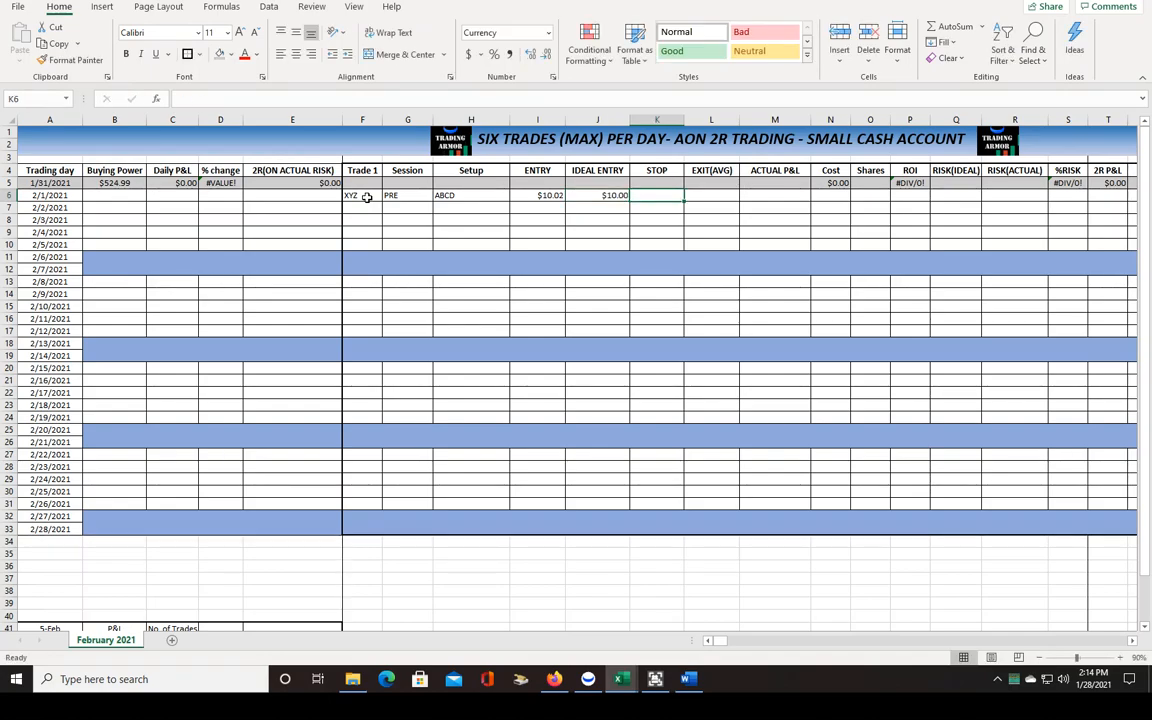
{"action": "type", "text": "9"}
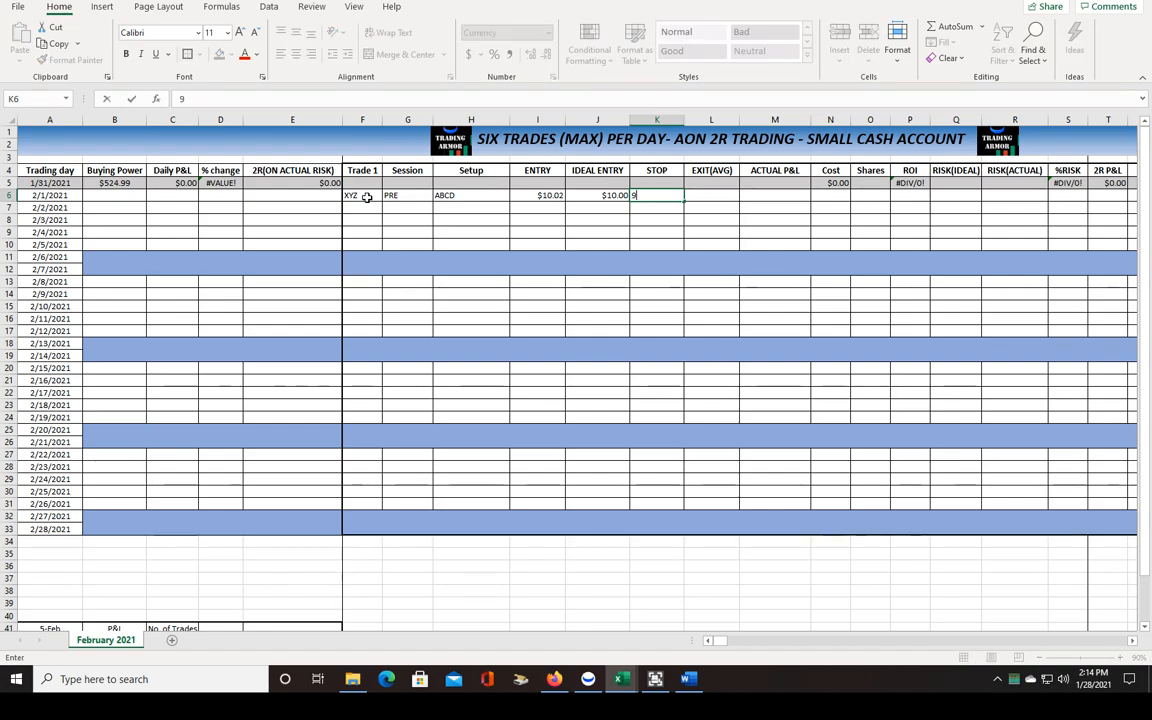
{"action": "type", "text": ".00"}
{"action": "key", "text": "Tab"}
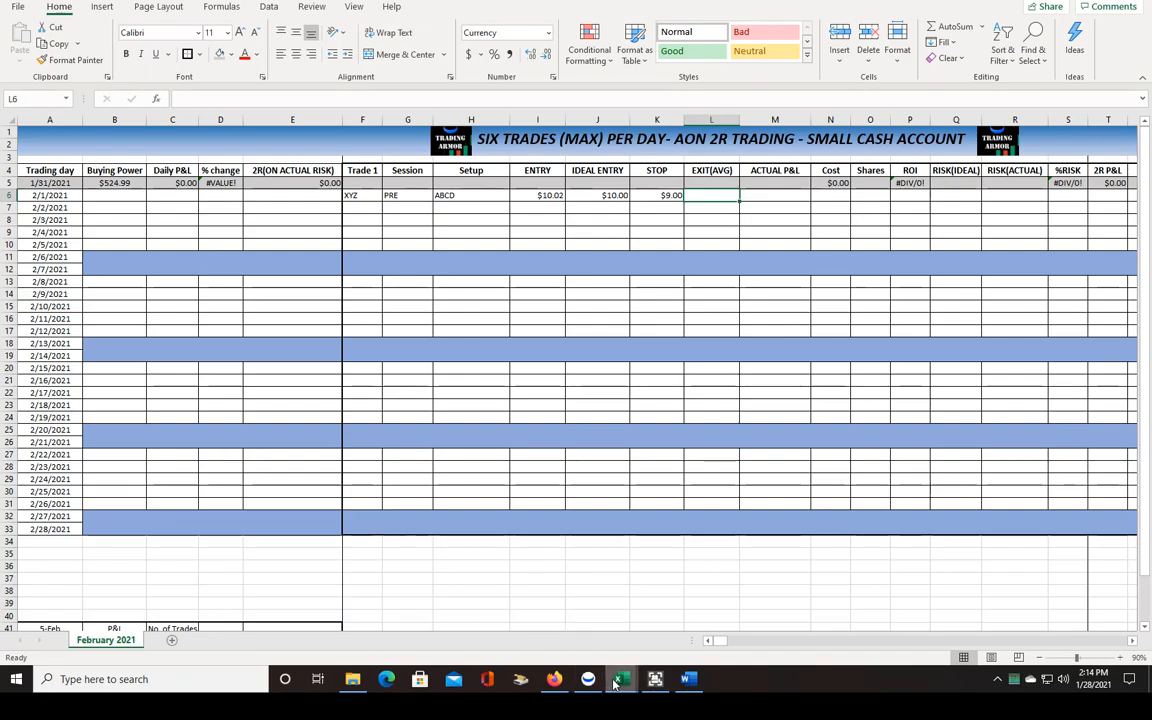
Step: Bring up the 2R Calculator workbook and clear the actual entry and actual stop in row 5
{"action": "mouse_move", "coordinate": [618, 680]}
{"action": "left_click", "coordinate": [527, 572]}
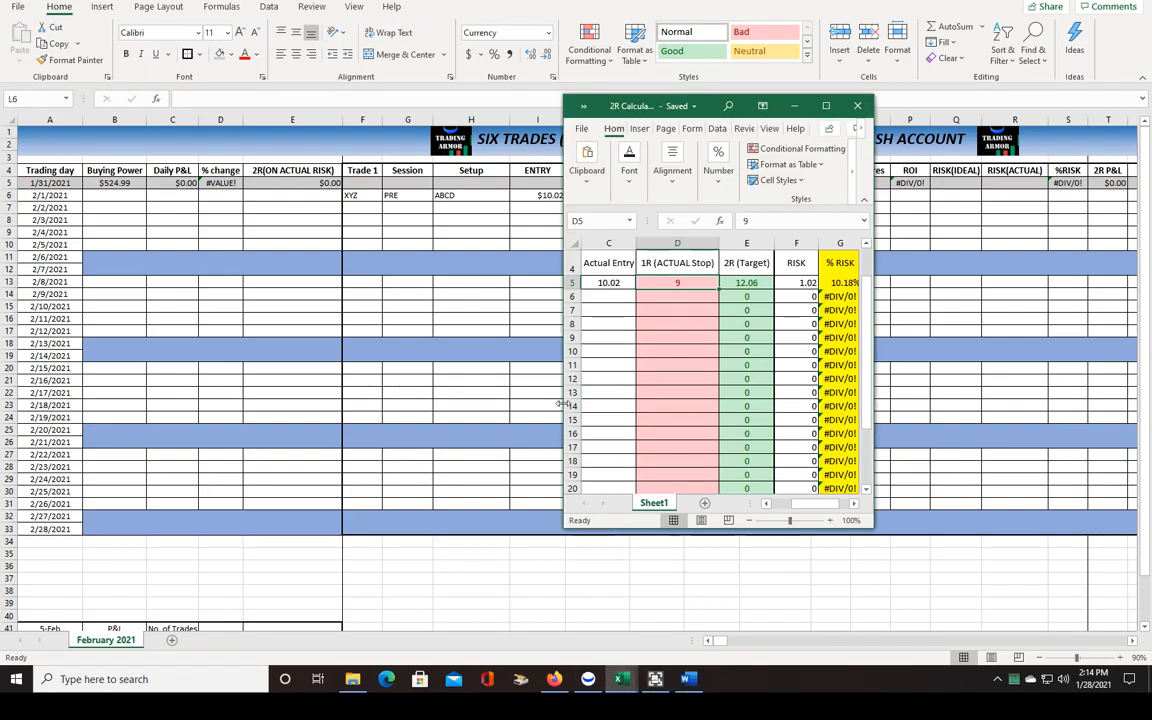
{"action": "left_click", "coordinate": [614, 285]}
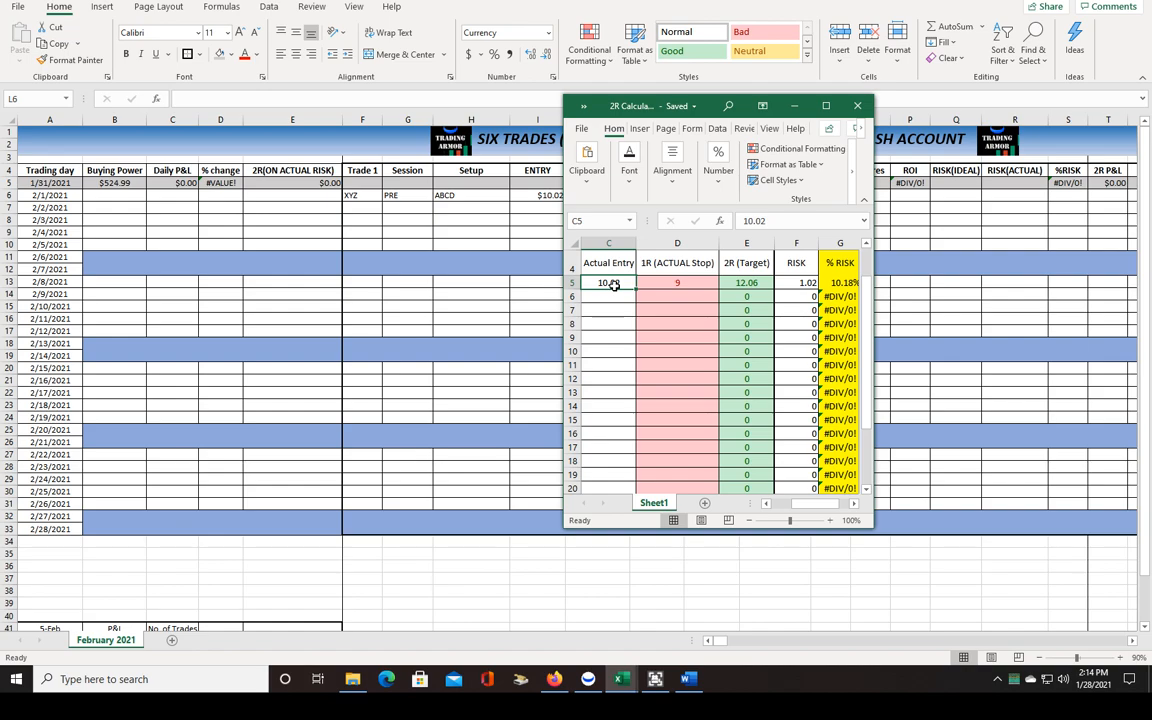
{"action": "key", "text": "Delete"}
{"action": "left_click", "coordinate": [686, 284]}
{"action": "key", "text": "Delete"}
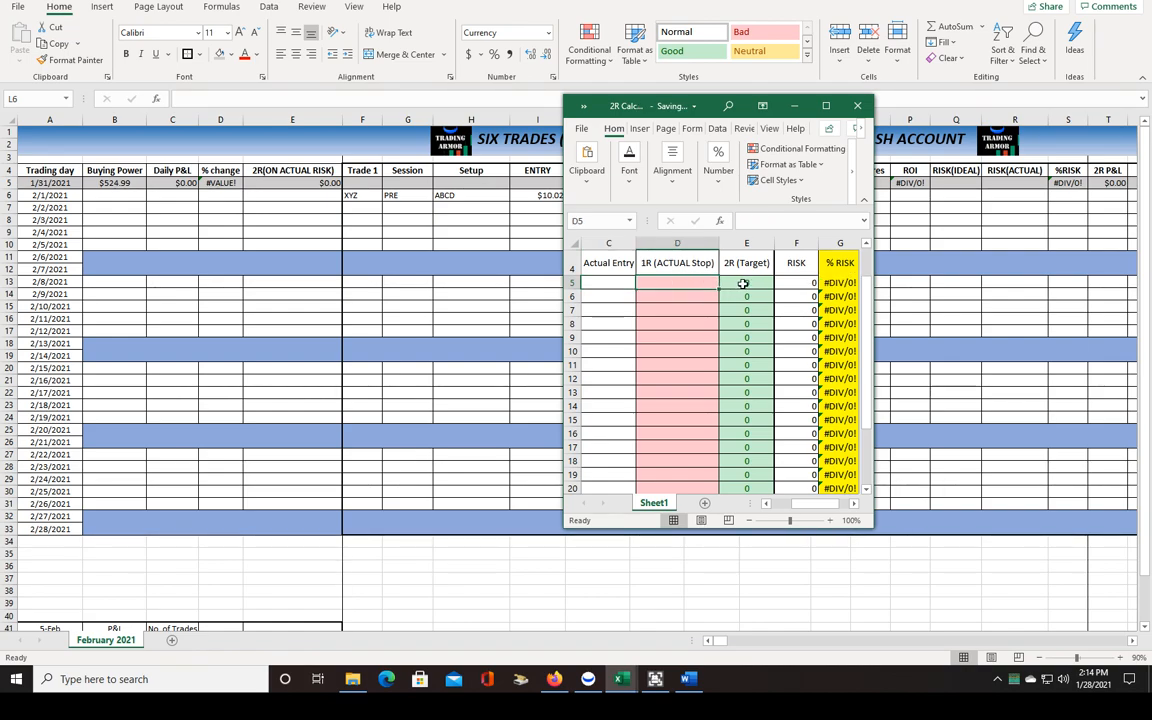
{"action": "left_click", "coordinate": [743, 284]}
Step: Calculate the 2R target in row 5 using an actual entry of 10.02 and an actual stop of 9.00
{"action": "left_click", "coordinate": [607, 281]}
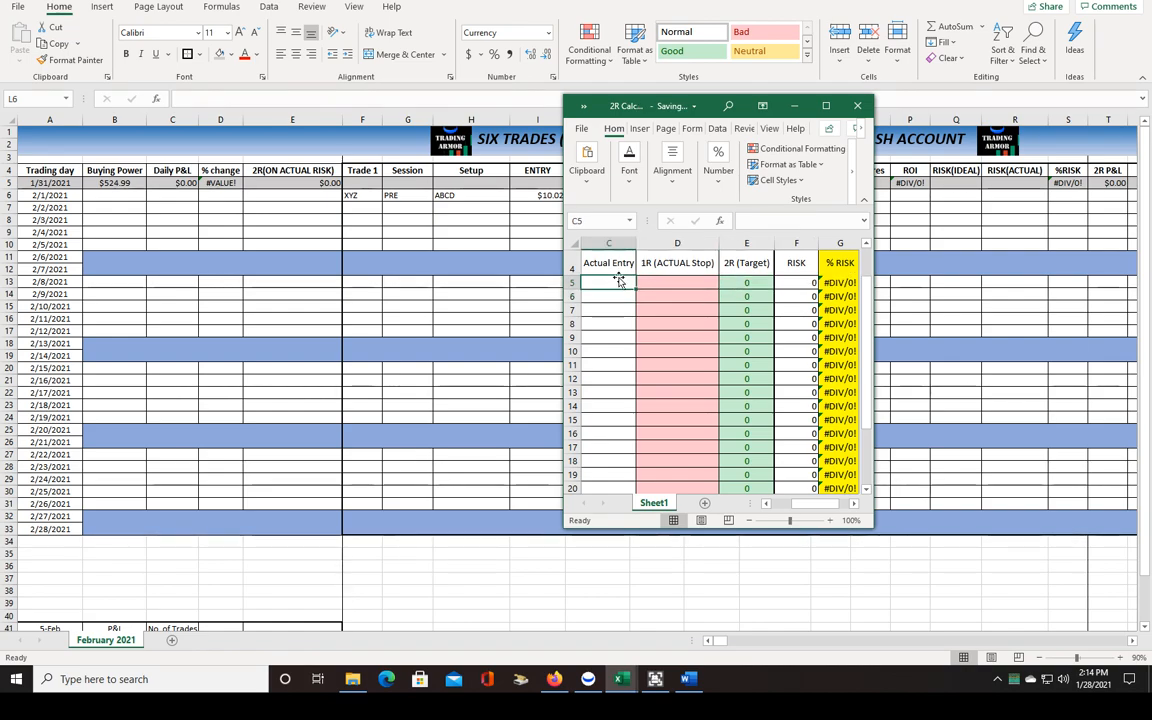
{"action": "type", "text": "10.0"}
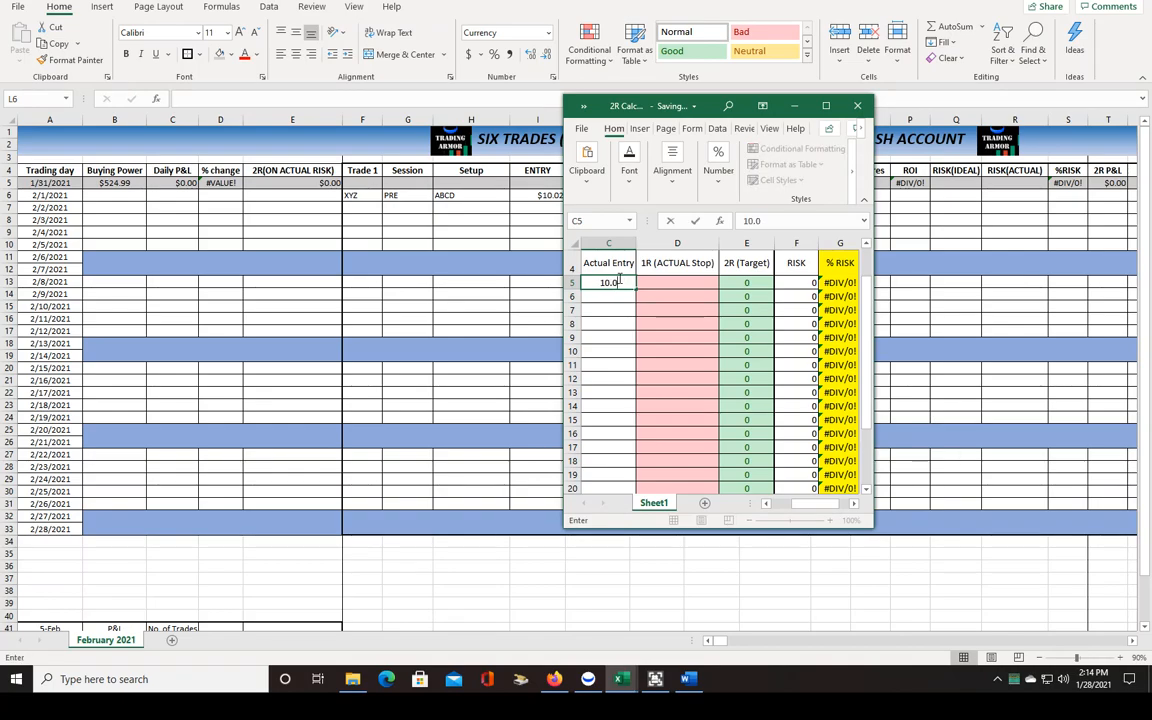
{"action": "type", "text": "2"}
{"action": "key", "text": "Tab"}
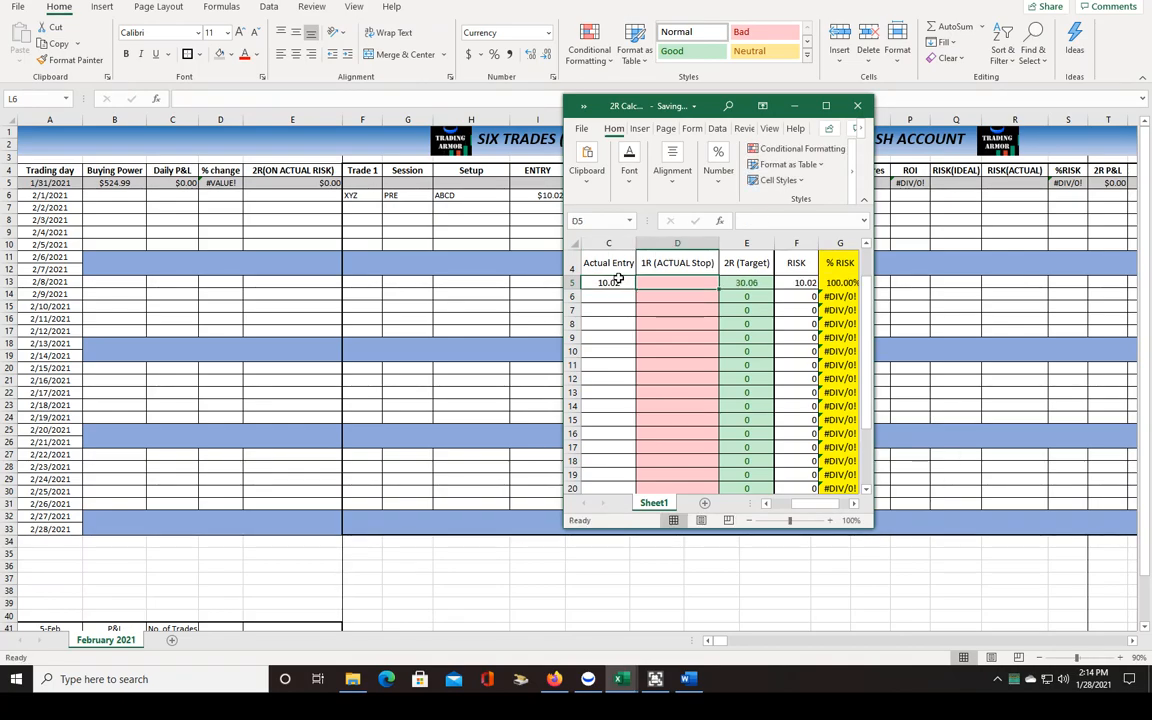
{"action": "type", "text": "9.00"}
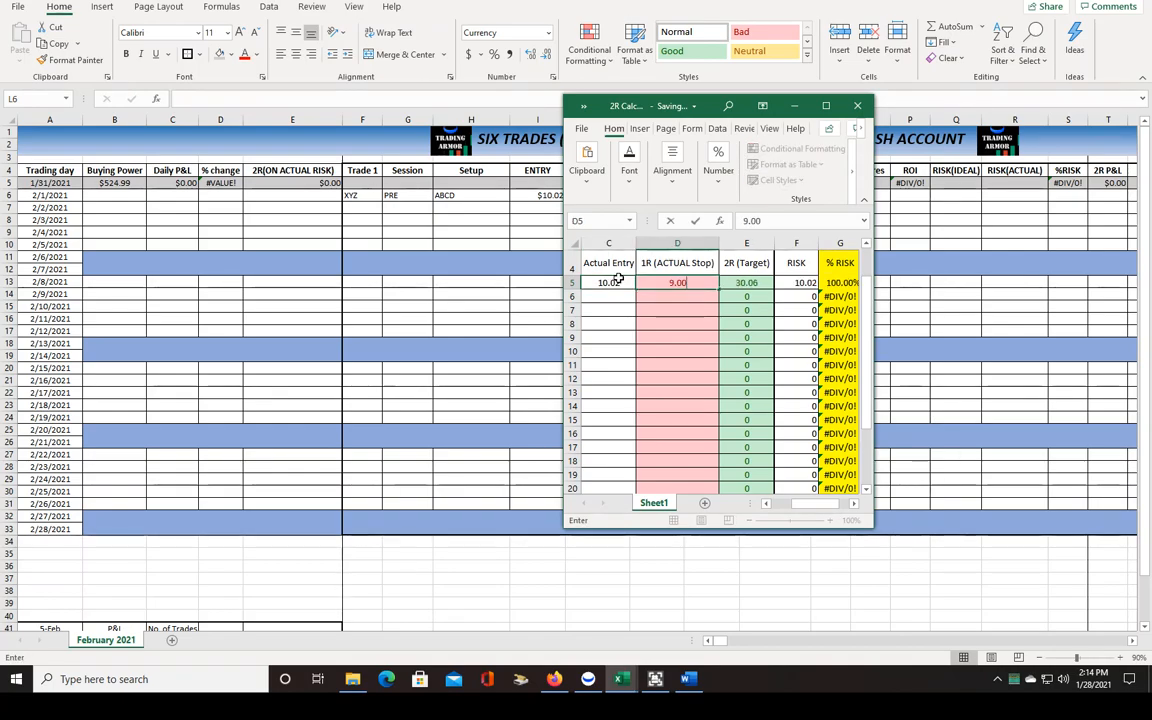
{"action": "key", "text": "Tab"}
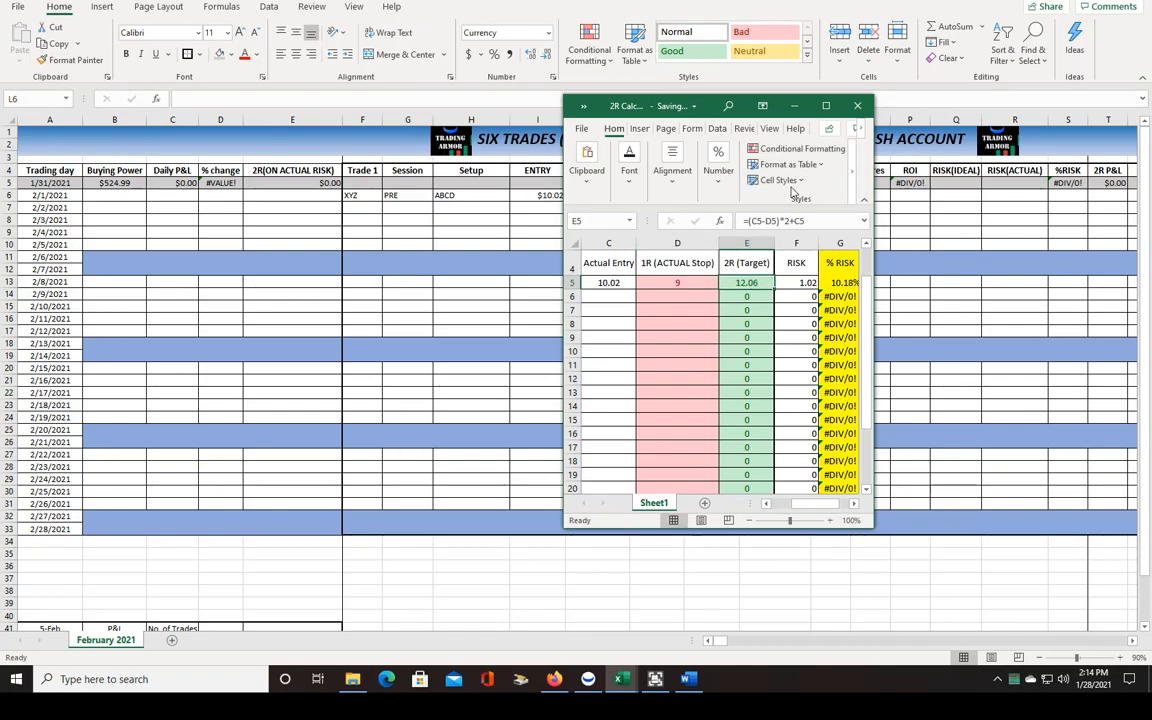
Step: Put the calculator away and record 12.06 as the 2/1/2021 trade's average exit
{"action": "left_click", "coordinate": [794, 110]}
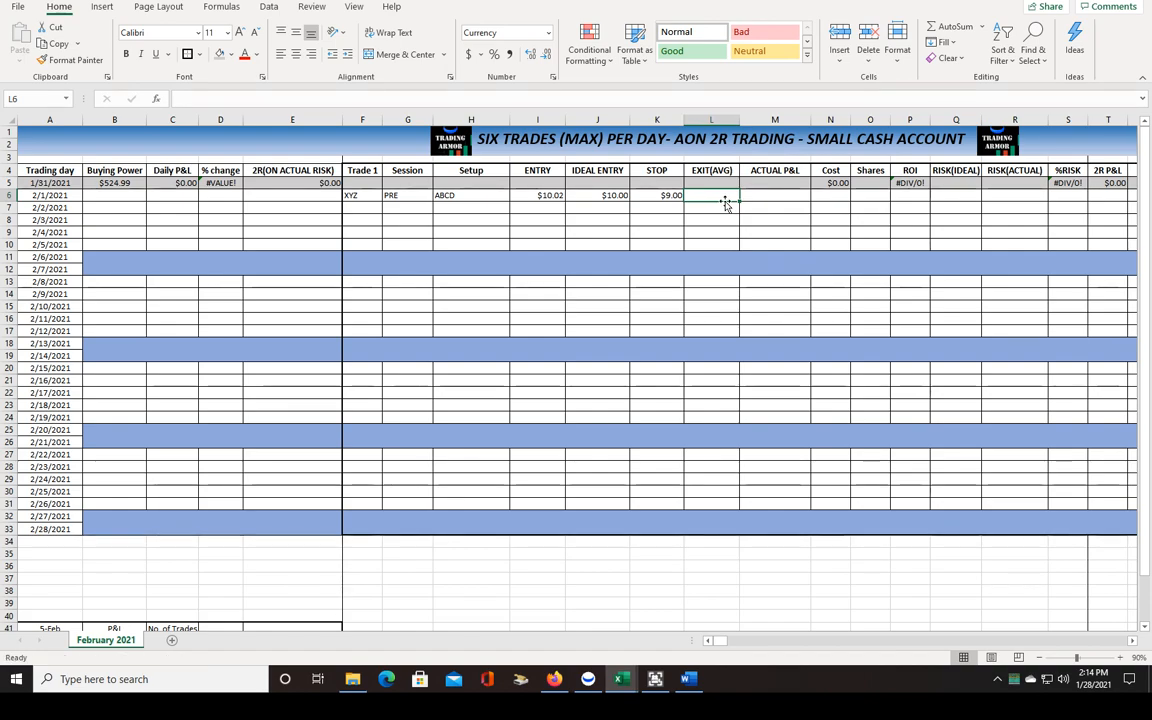
{"action": "type", "text": "12.06"}
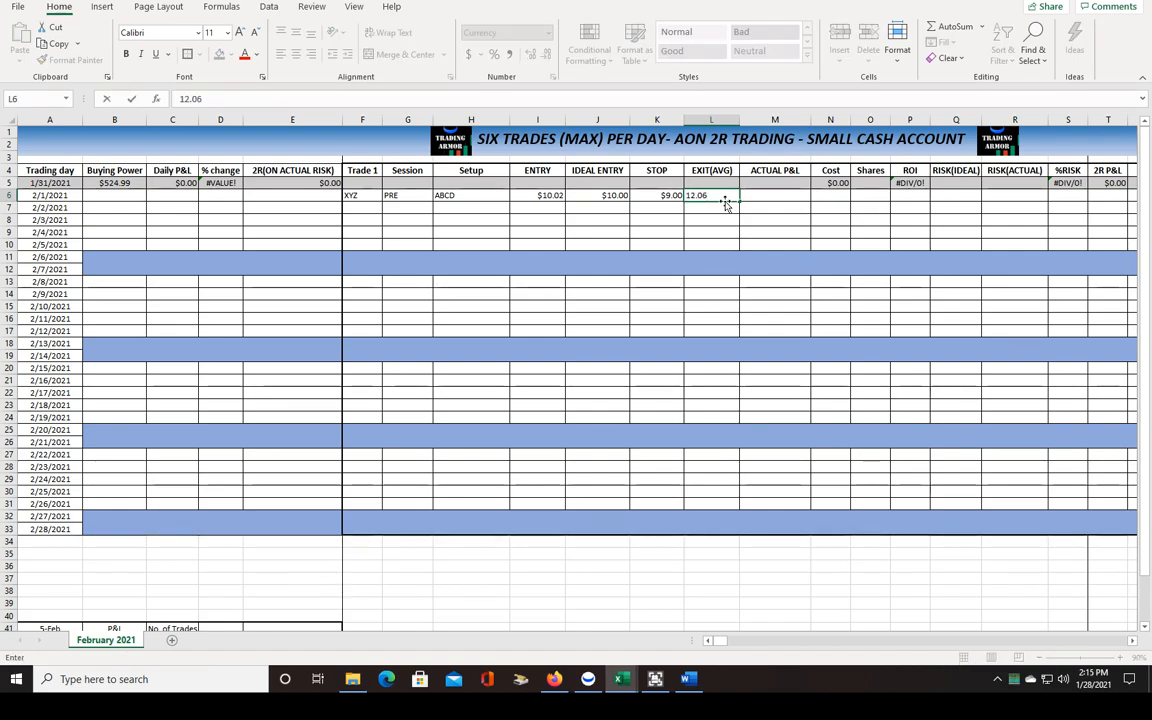
{"action": "key", "text": "Tab"}
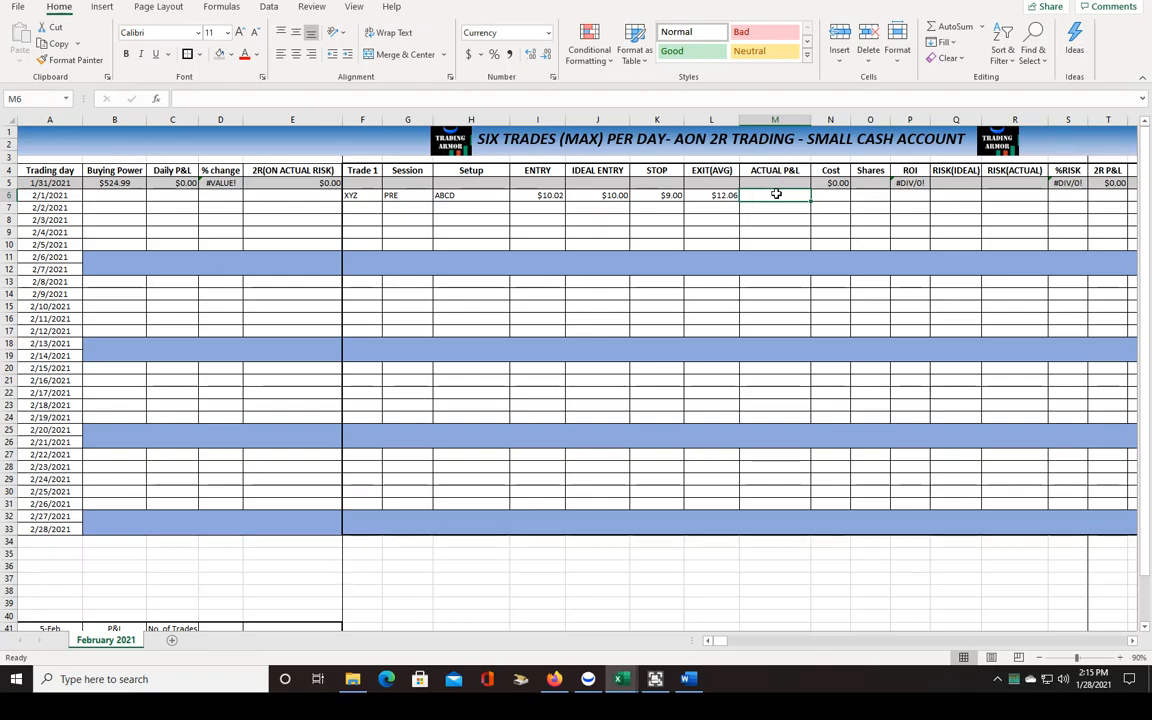
{"action": "left_click", "coordinate": [589, 681]}
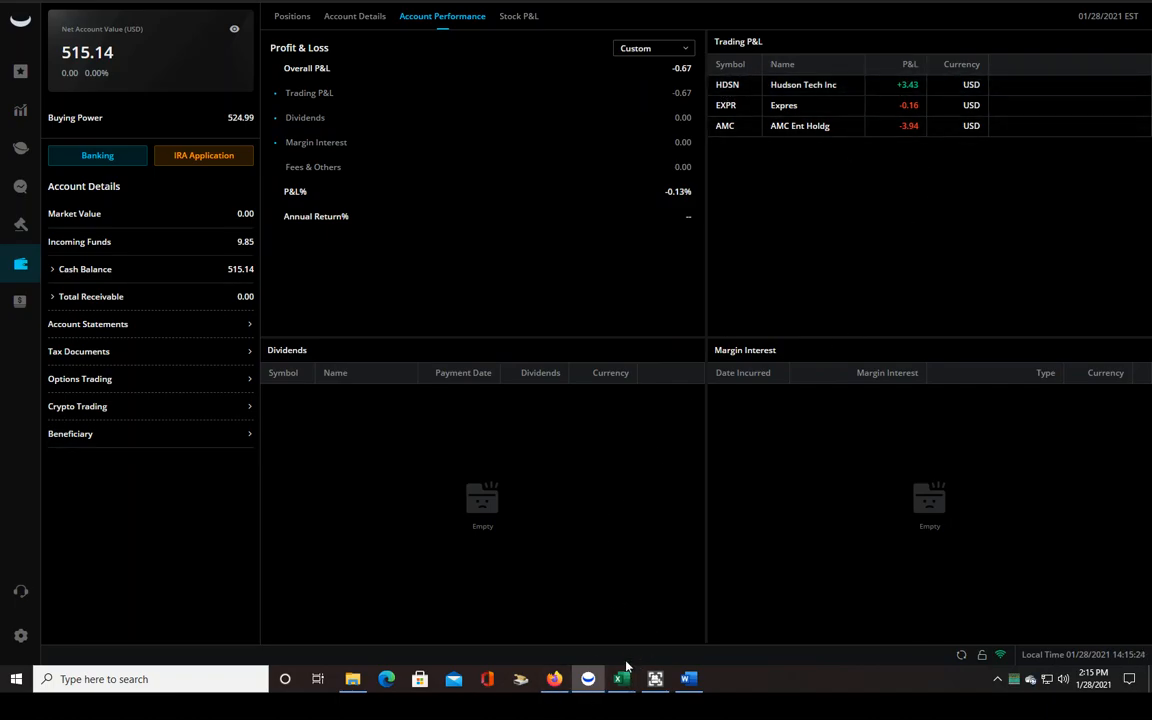
{"action": "mouse_move", "coordinate": [624, 680]}
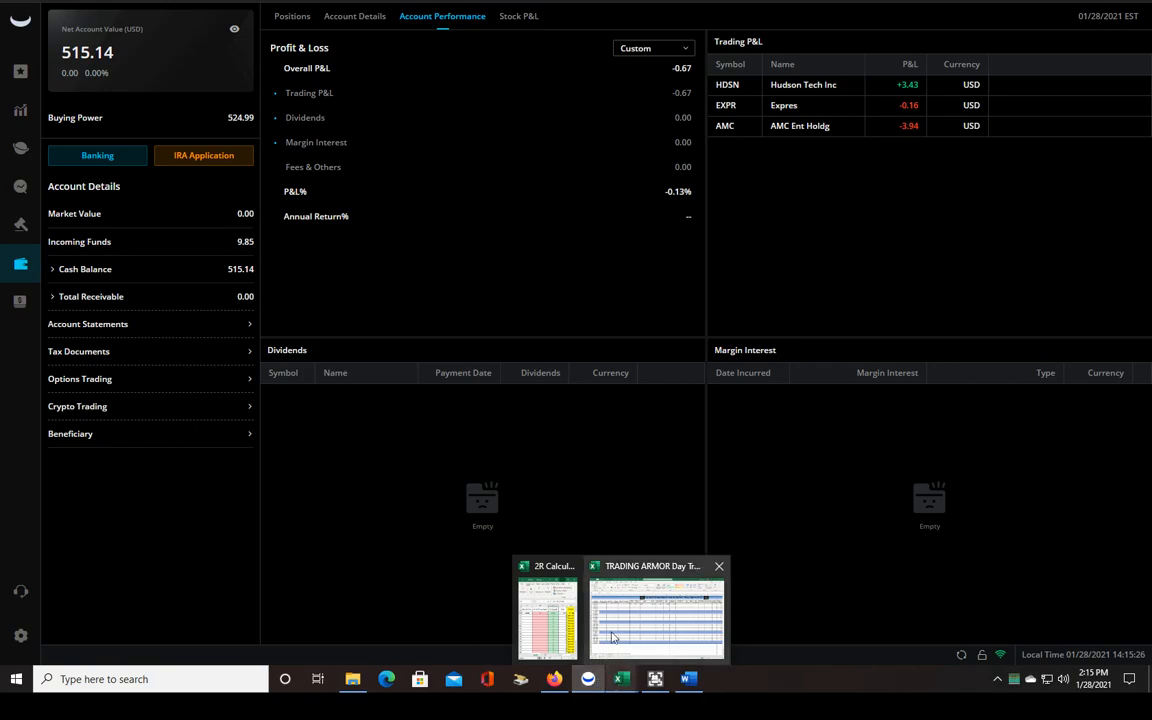
{"action": "left_click", "coordinate": [600, 580]}
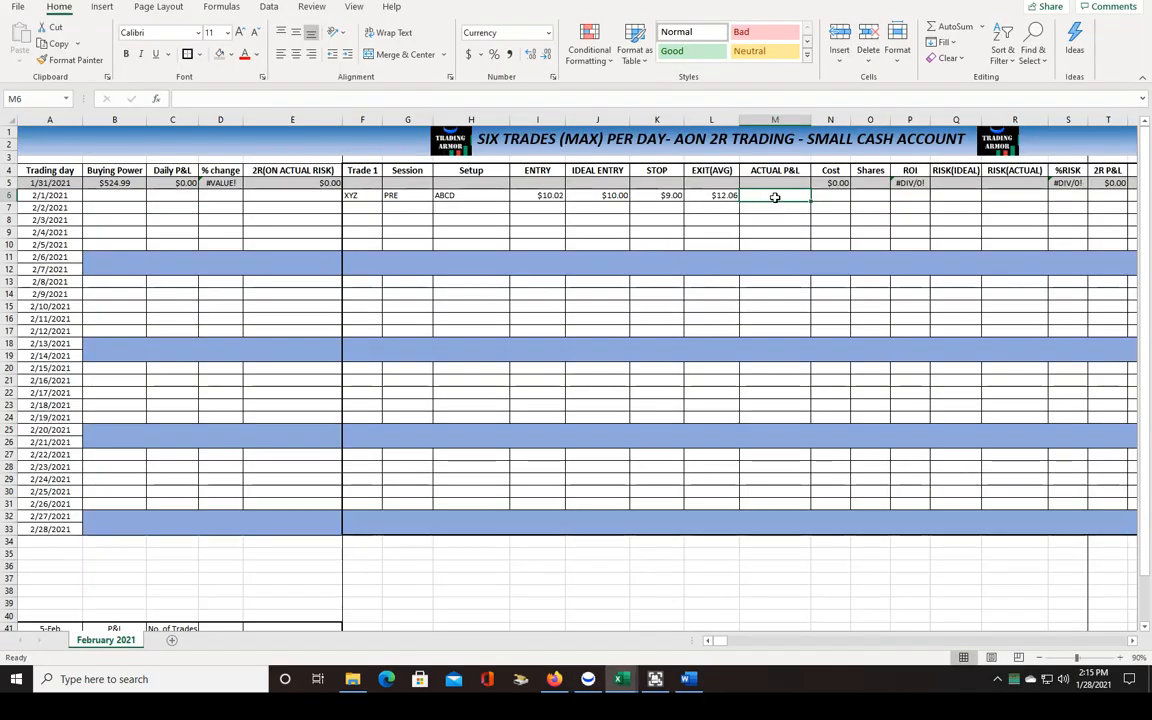
Step: Record an actual P&L of 20.38 and 10 shares for the 2/1/2021 trade
{"action": "type", "text": "20.3"}
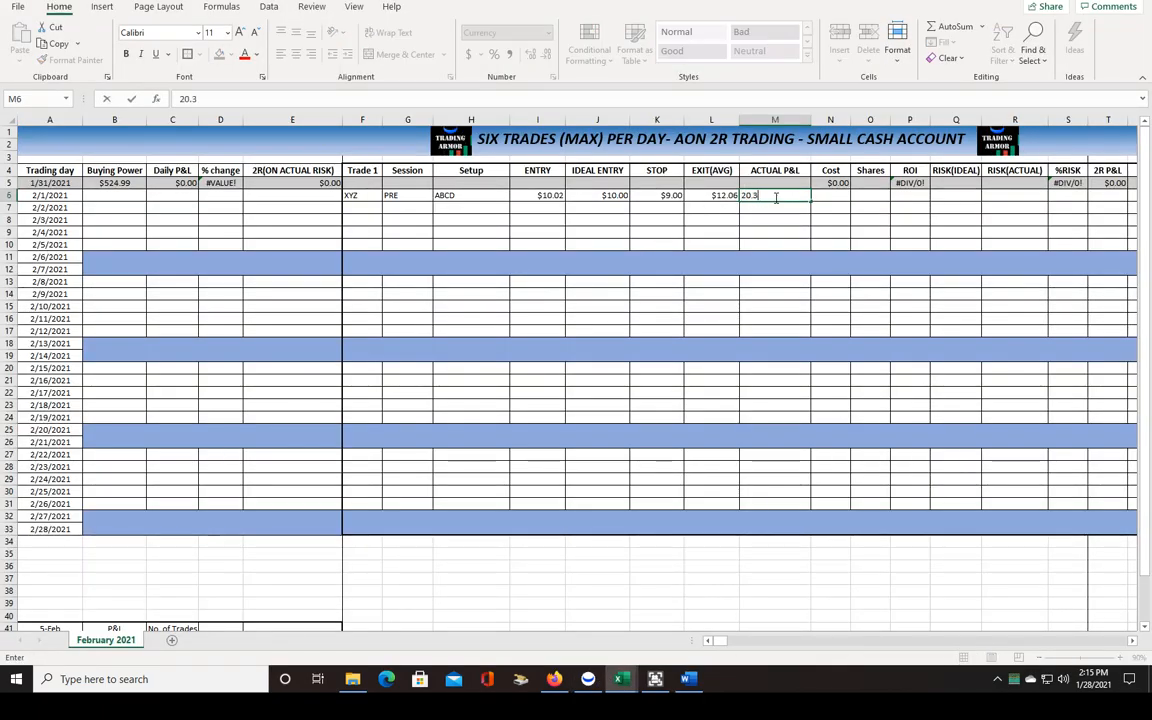
{"action": "key", "text": "Tab"}
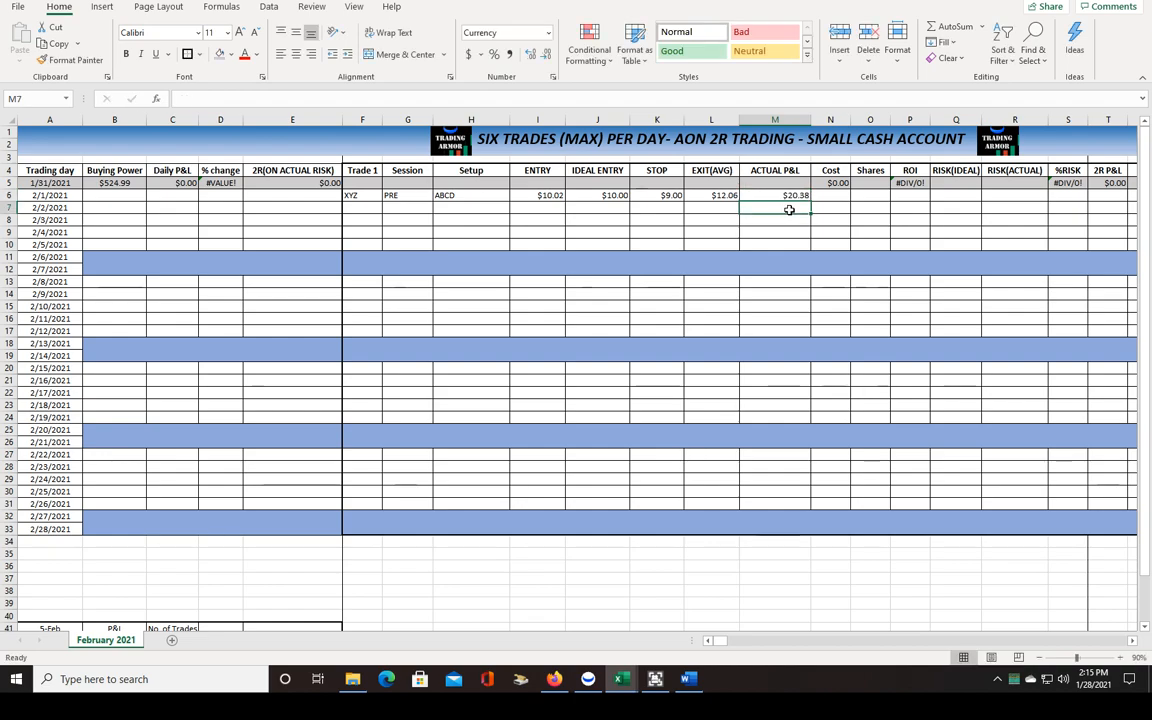
{"action": "left_click", "coordinate": [862, 191]}
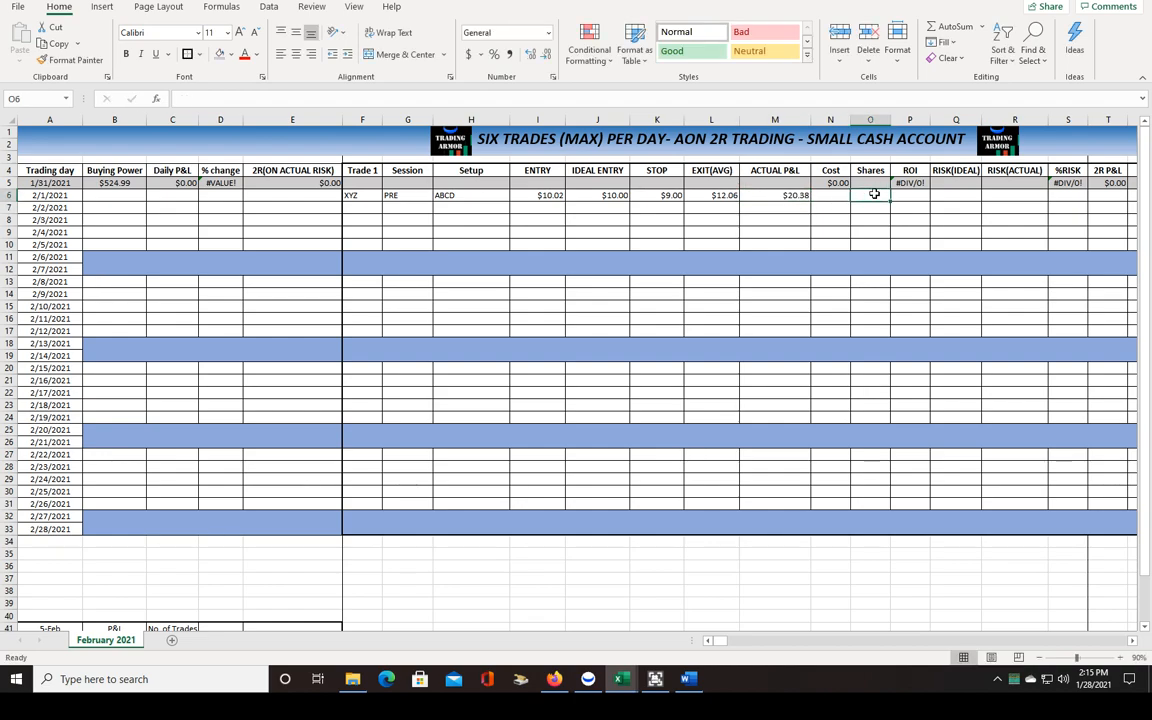
{"action": "type", "text": "10"}
{"action": "left_click", "coordinate": [818, 215]}
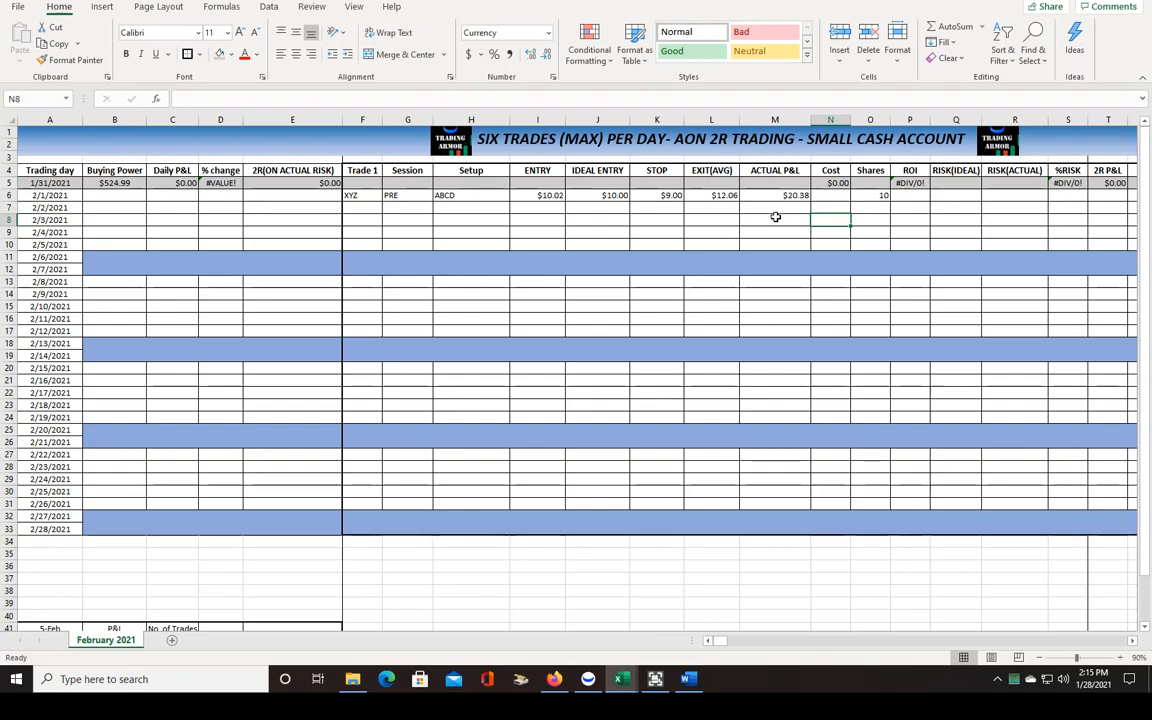
Step: Select the 2/1/2021 trade's actual P&L and switch to Webull to review the account's profit and loss
{"action": "left_click", "coordinate": [800, 196]}
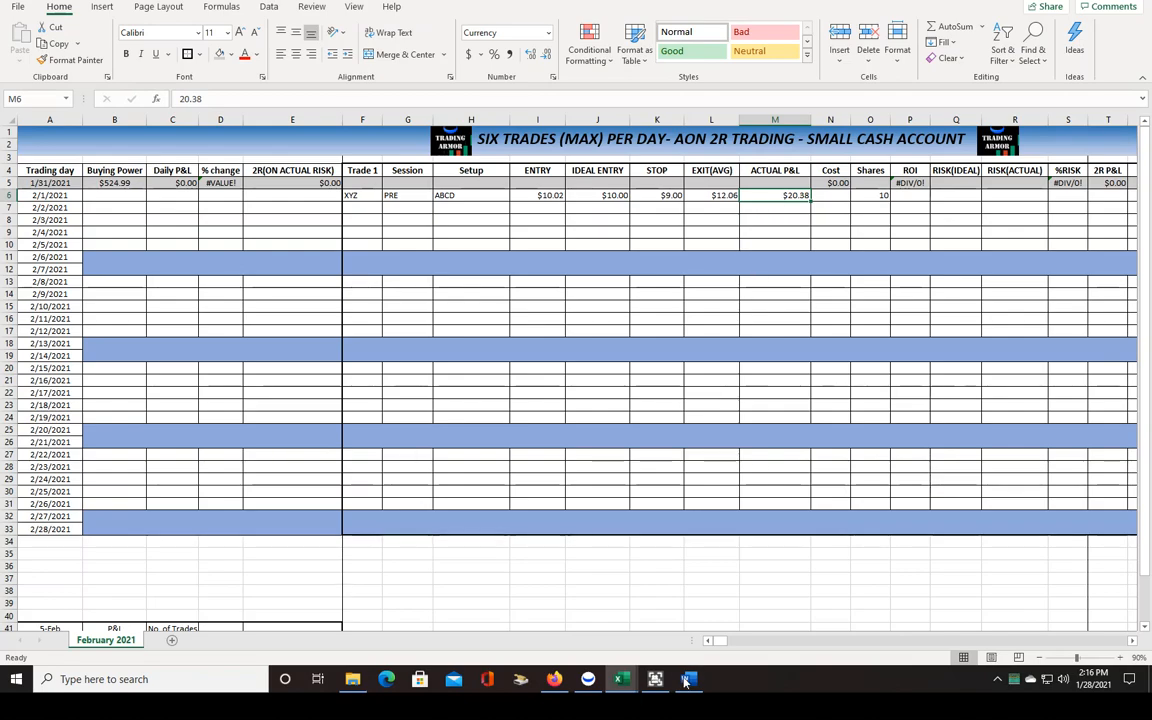
{"action": "left_click", "coordinate": [586, 681]}
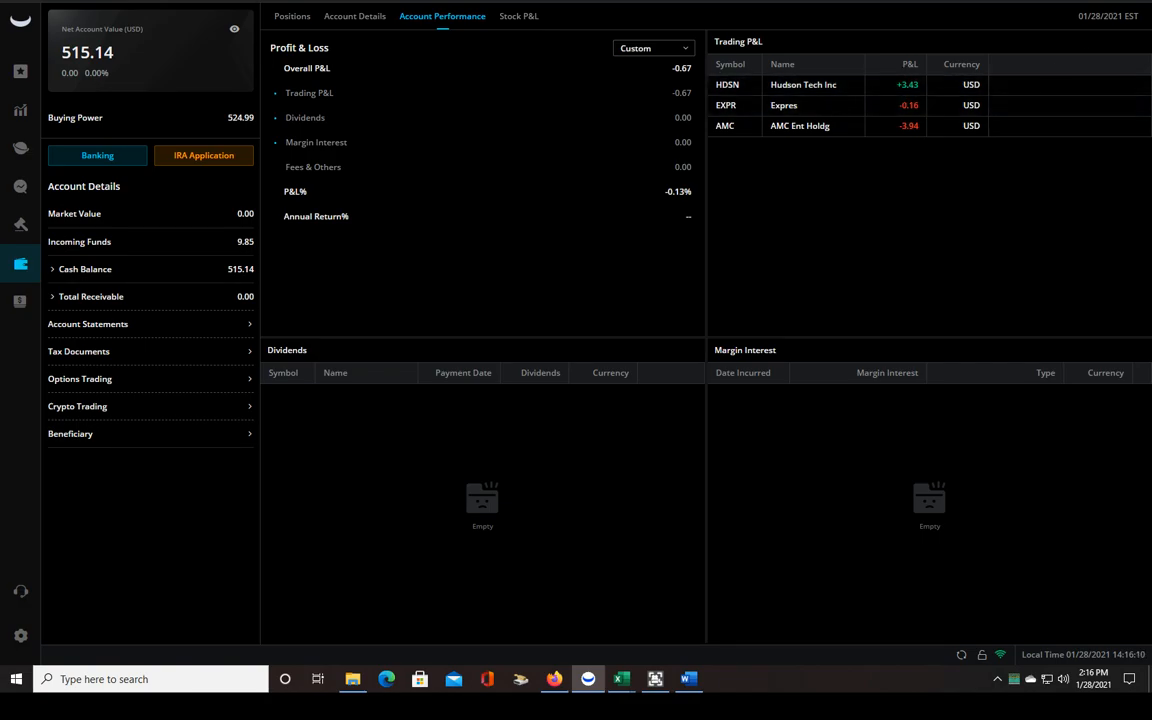
Step: Return to the Excel workbook and fill the Cost formula down to the 2/1/2021 row without formatting
{"action": "key", "text": "alt+Tab"}
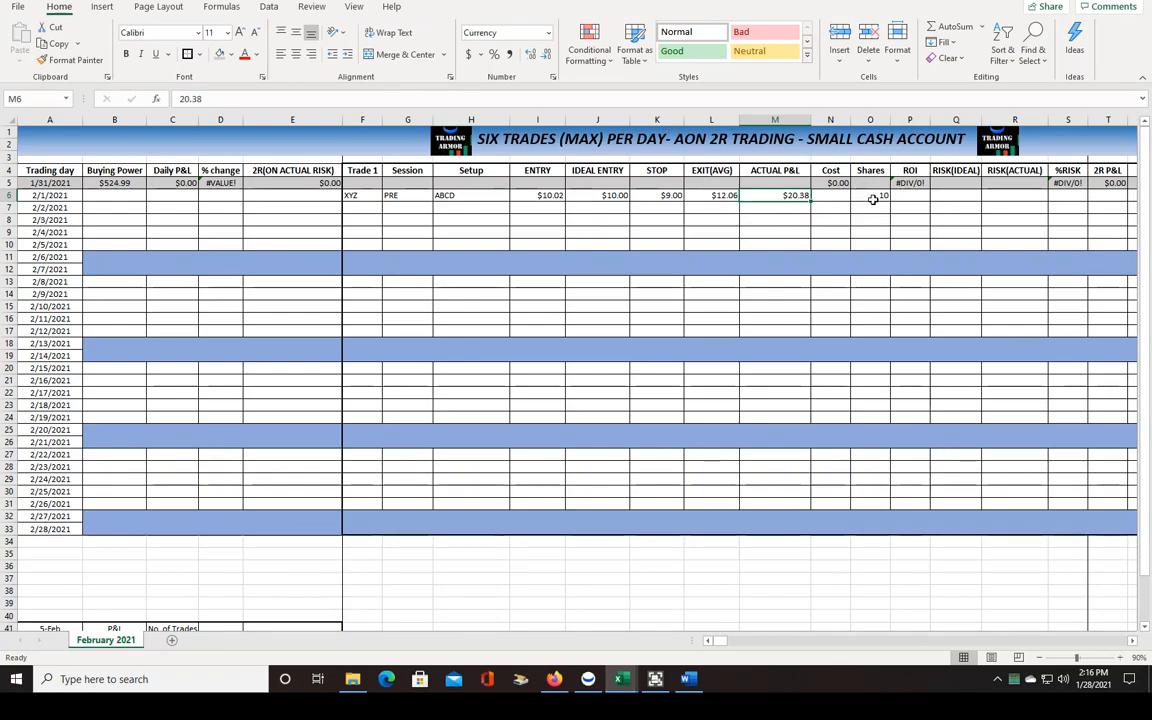
{"action": "left_click", "coordinate": [832, 183]}
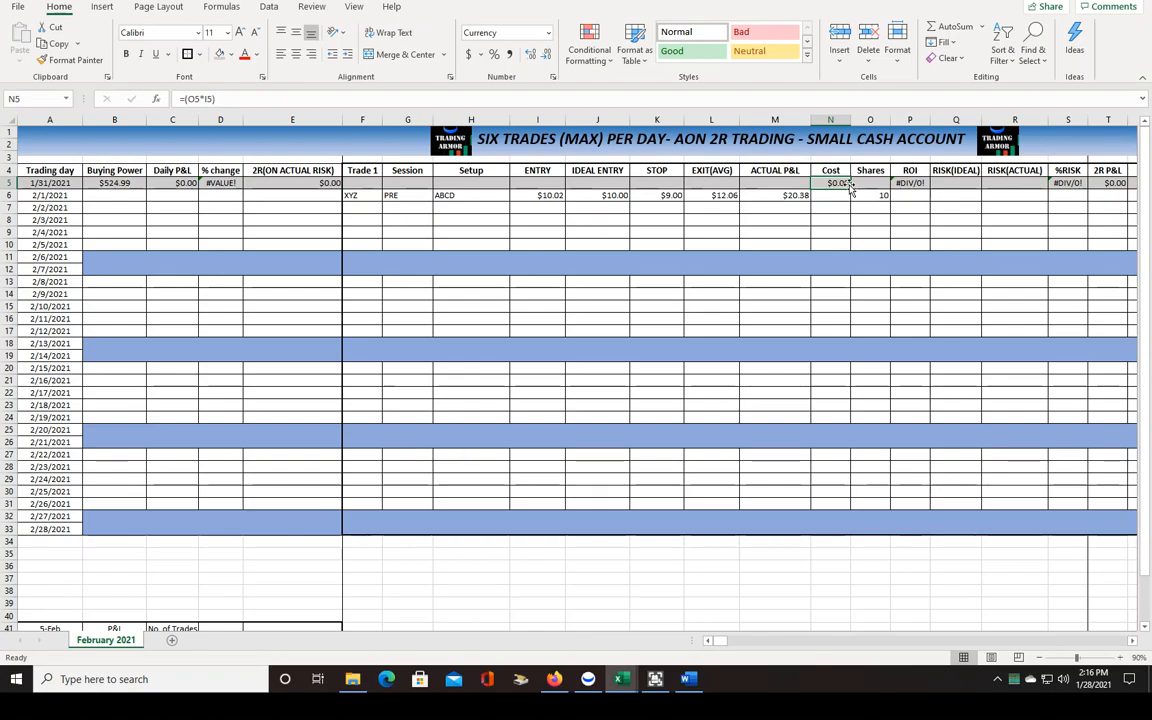
{"action": "left_click_drag", "start_coordinate": [850, 189], "coordinate": [850, 202]}
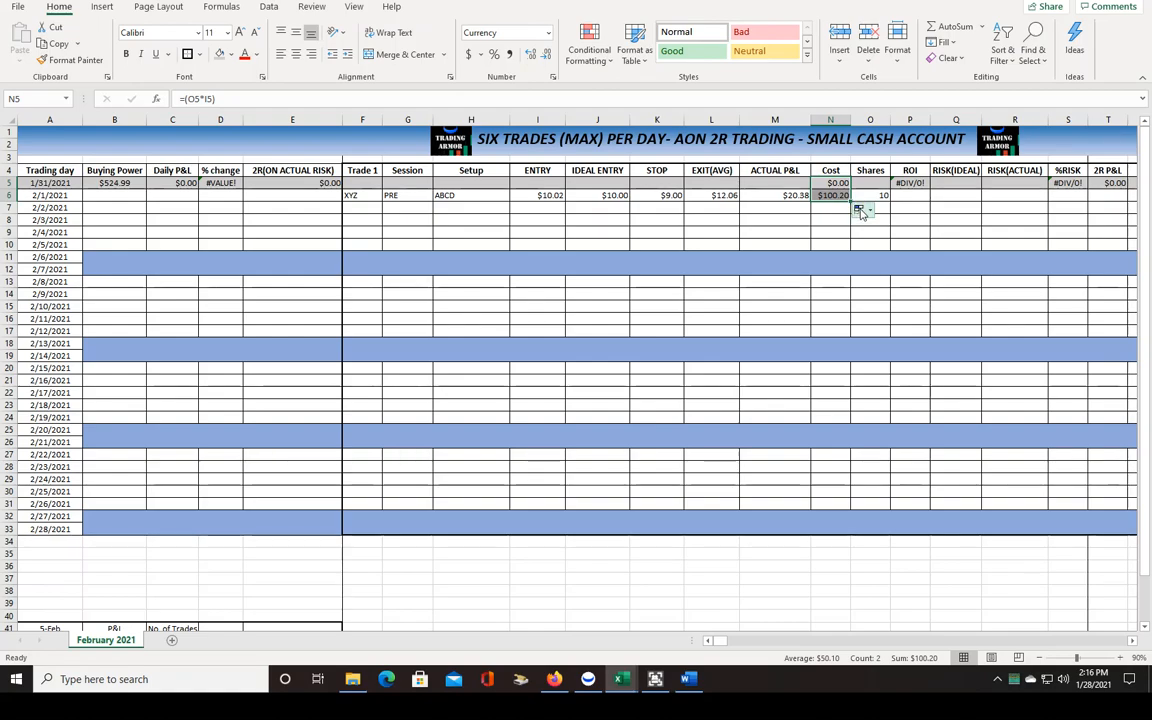
{"action": "left_click", "coordinate": [859, 210]}
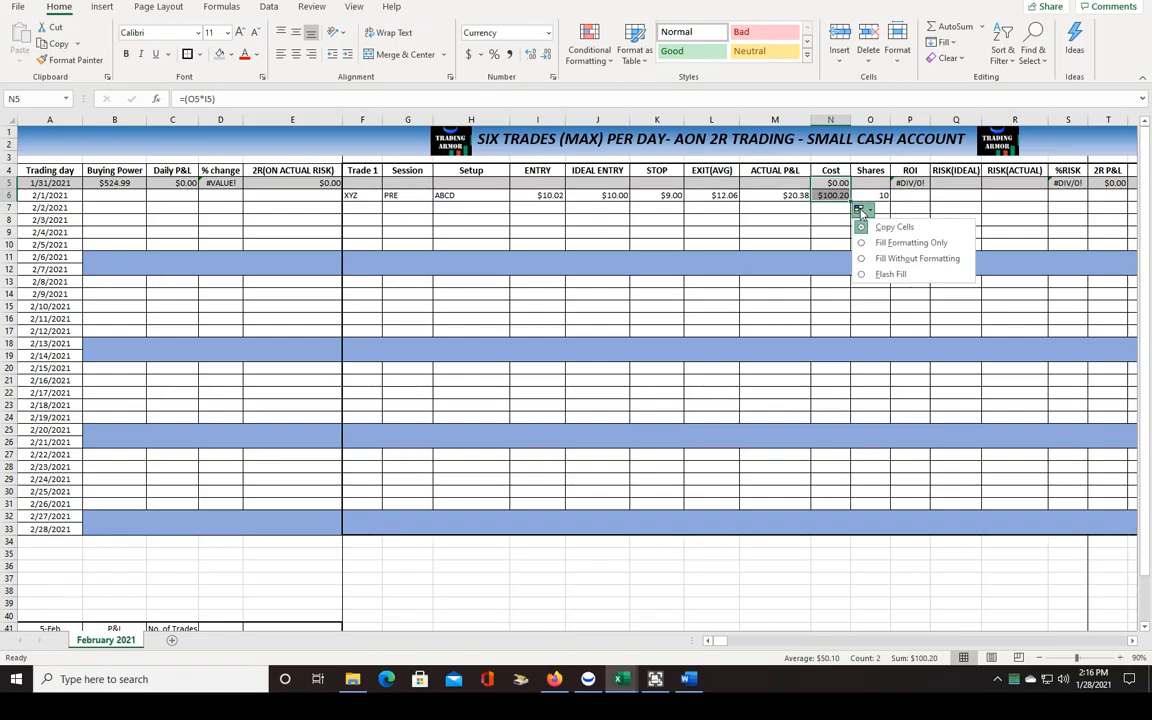
{"action": "left_click", "coordinate": [882, 256]}
{"action": "left_click", "coordinate": [820, 219]}
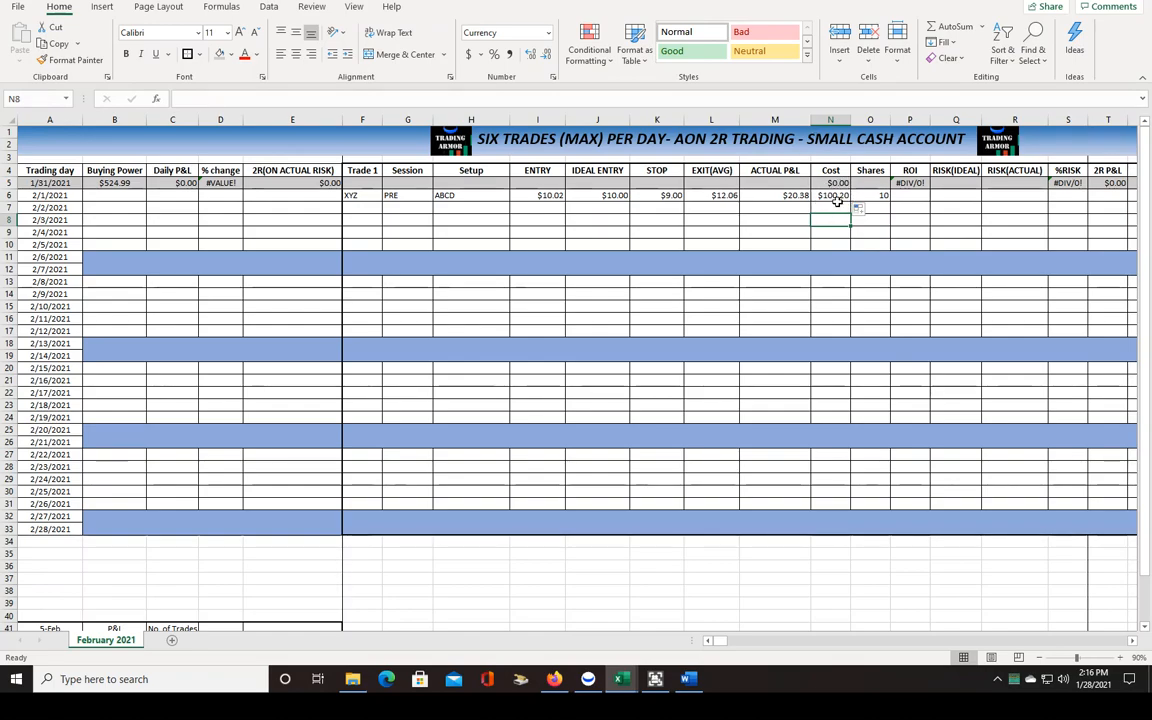
{"action": "left_click", "coordinate": [834, 196]}
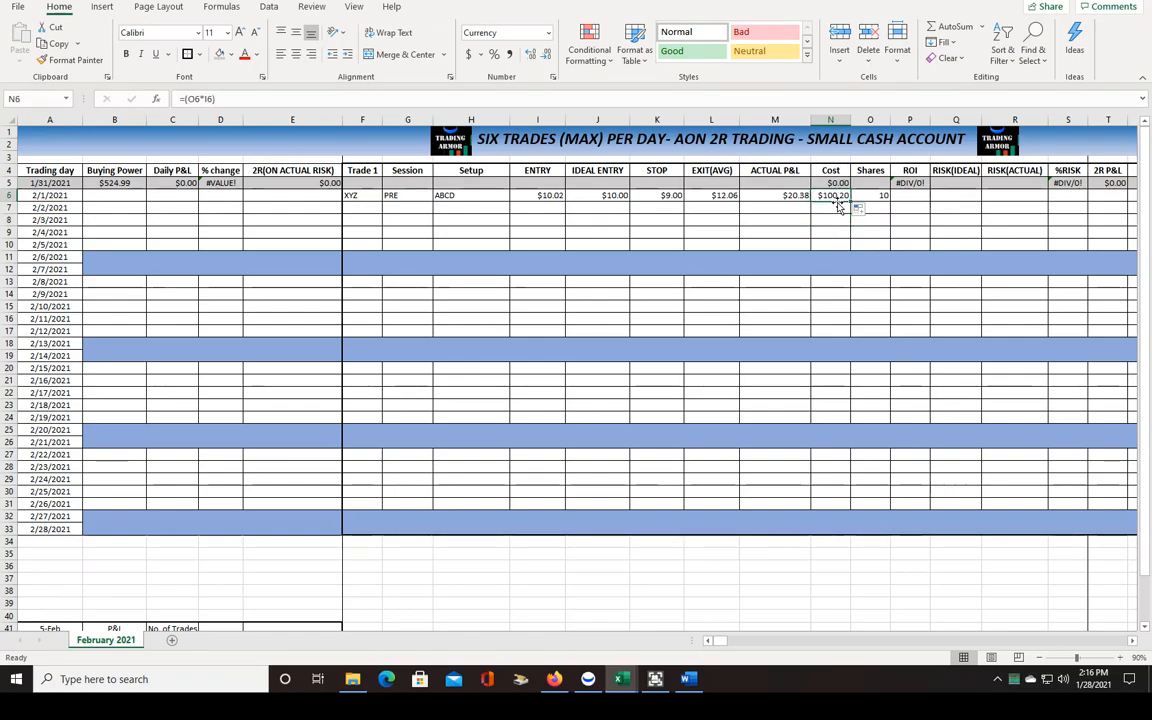
Step: Fill the Trade 1 ROI formula from the 1/31/2021 row down to the 2/1/2021 row without formatting
{"action": "left_click", "coordinate": [911, 184]}
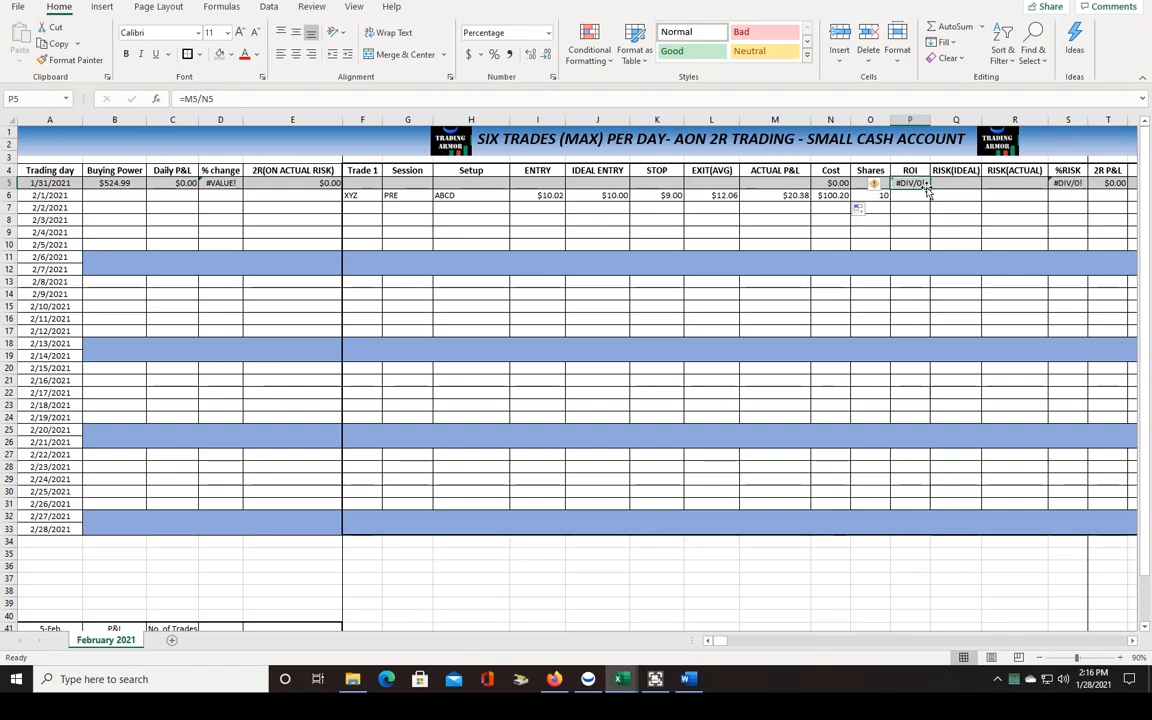
{"action": "mouse_move", "coordinate": [927, 191]}
{"action": "left_mouse_down"}
{"action": "mouse_move", "coordinate": [910, 199]}
{"action": "mouse_move", "coordinate": [925, 200]}
{"action": "left_mouse_up"}
{"action": "left_click", "coordinate": [938, 210]}
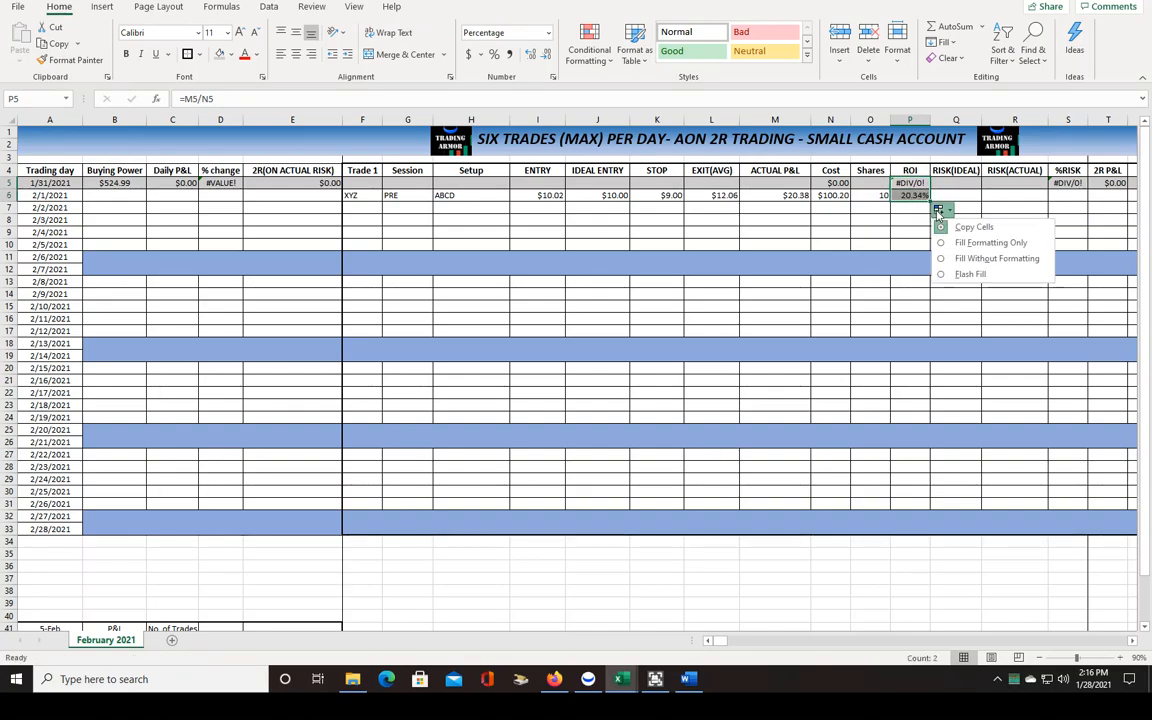
{"action": "left_click", "coordinate": [964, 257]}
{"action": "left_click", "coordinate": [905, 218]}
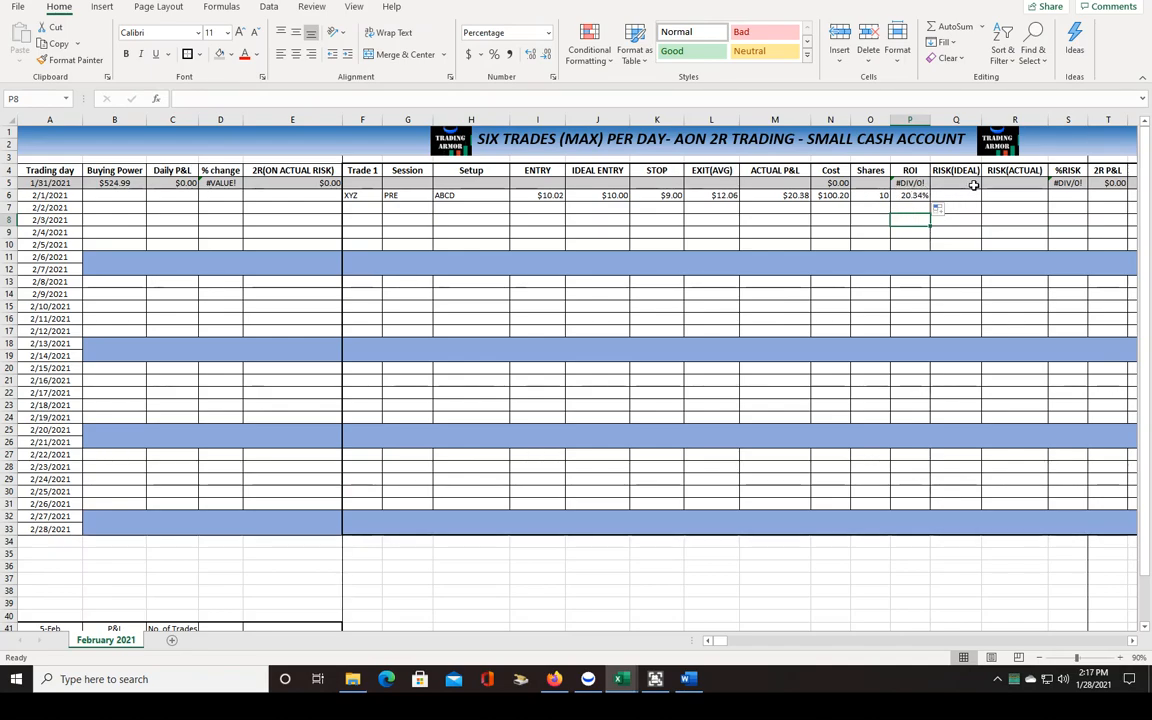
Step: Record an ideal risk of 1.00 and an actual risk of 1.02 for the 2/1/2021 trade
{"action": "left_click", "coordinate": [960, 194]}
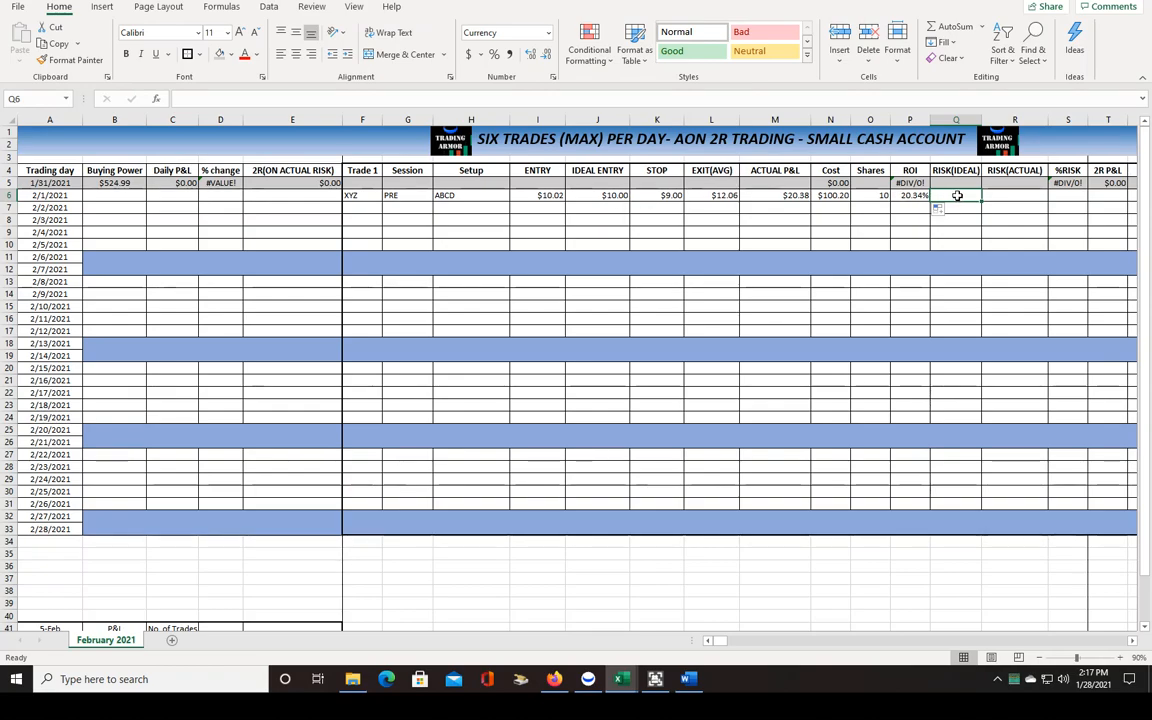
{"action": "type", "text": "1.00"}
{"action": "key", "text": "Tab"}
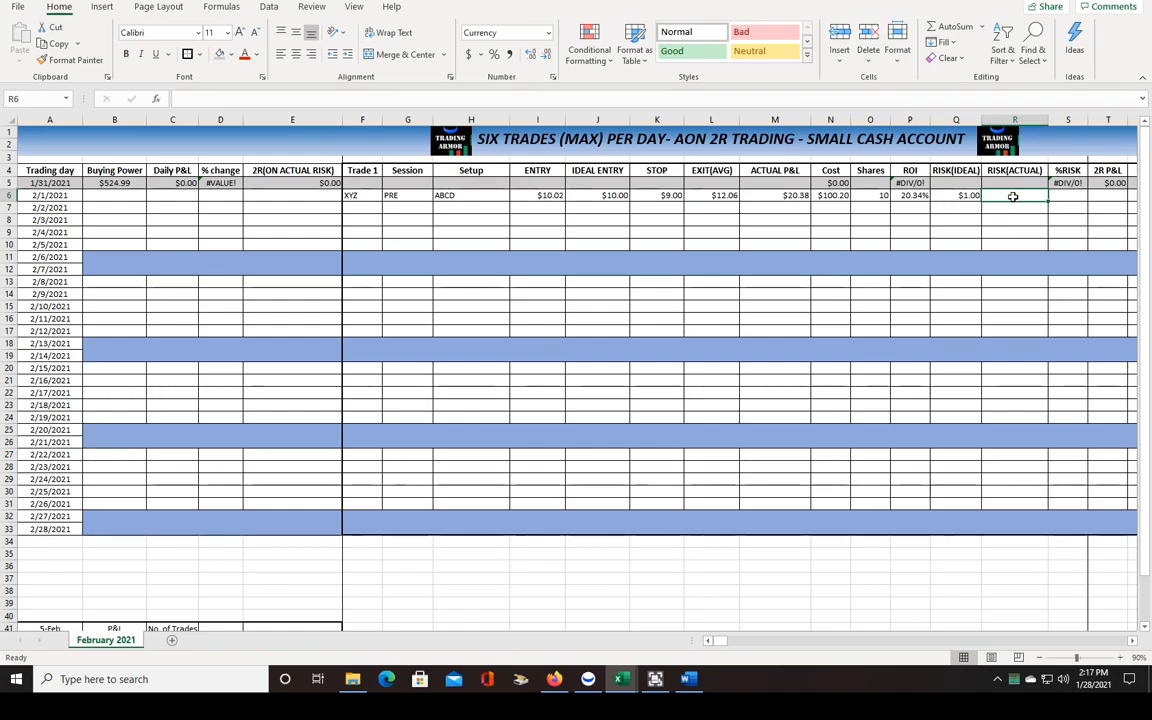
{"action": "type", "text": "1."}
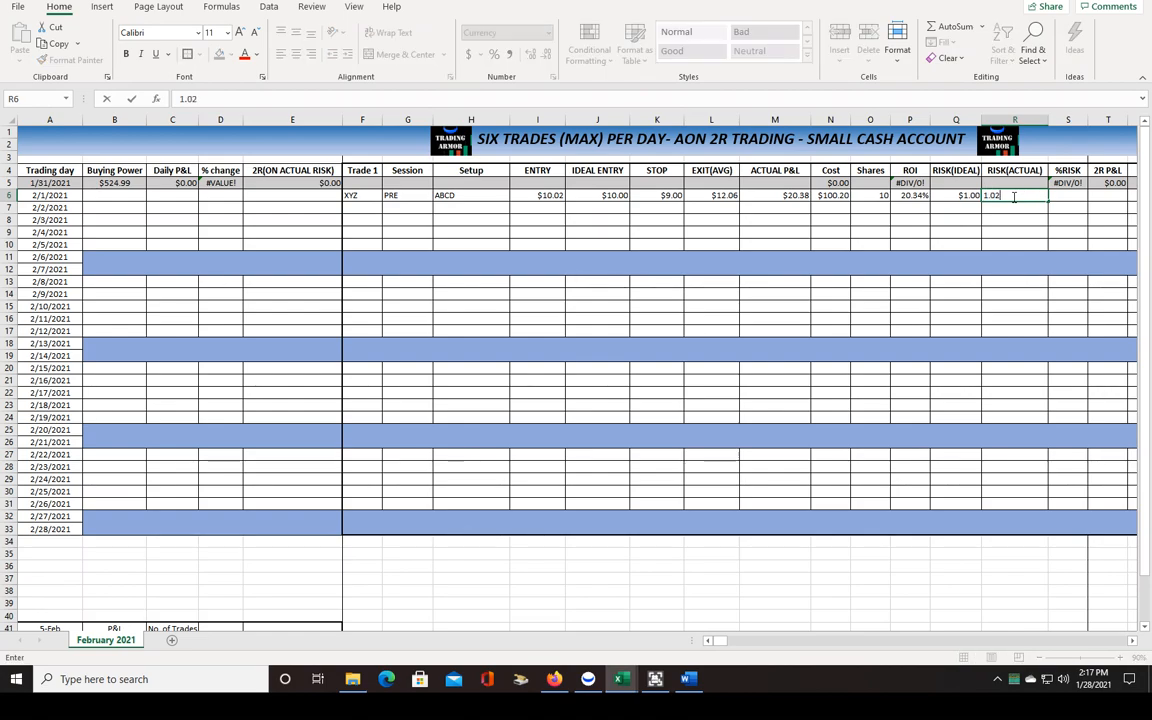
{"action": "type", "text": "02"}
{"action": "key", "text": "Tab"}
Step: Fill the Trade 1 %RISK formula from the 1/31/2021 row down to the 2/1/2021 row without formatting
{"action": "left_click", "coordinate": [1062, 183]}
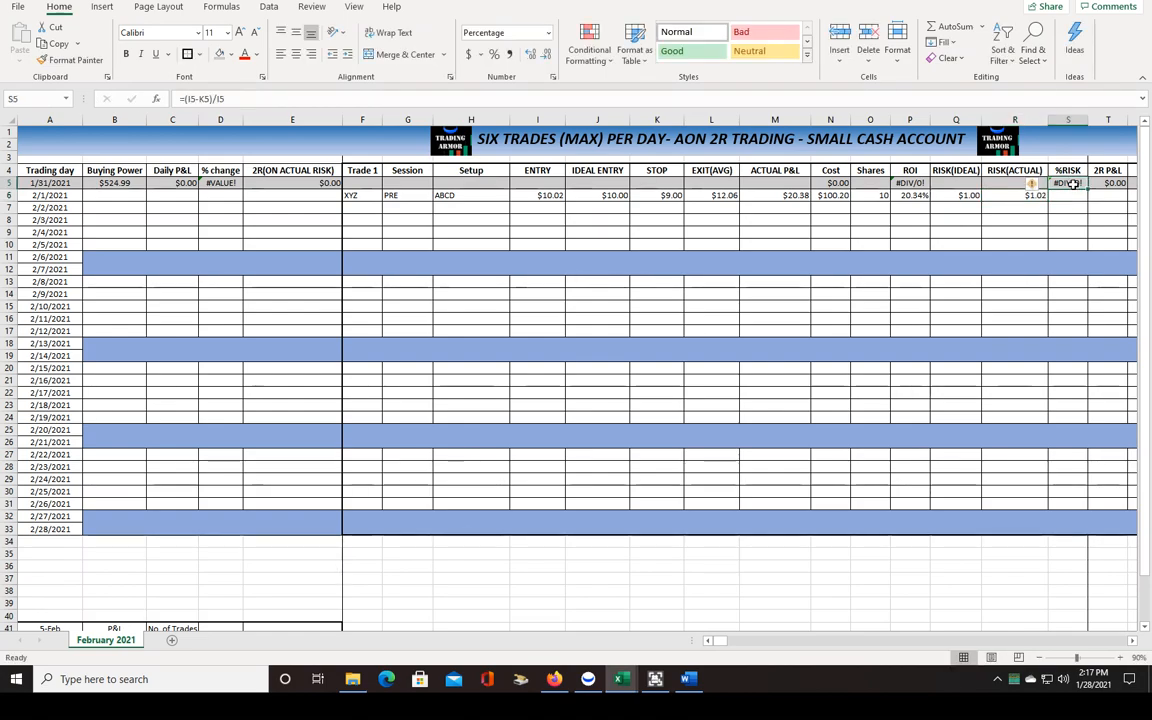
{"action": "left_click_drag", "start_coordinate": [1089, 195], "coordinate": [1090, 200]}
{"action": "left_click", "coordinate": [1098, 211]}
{"action": "left_click", "coordinate": [1111, 257]}
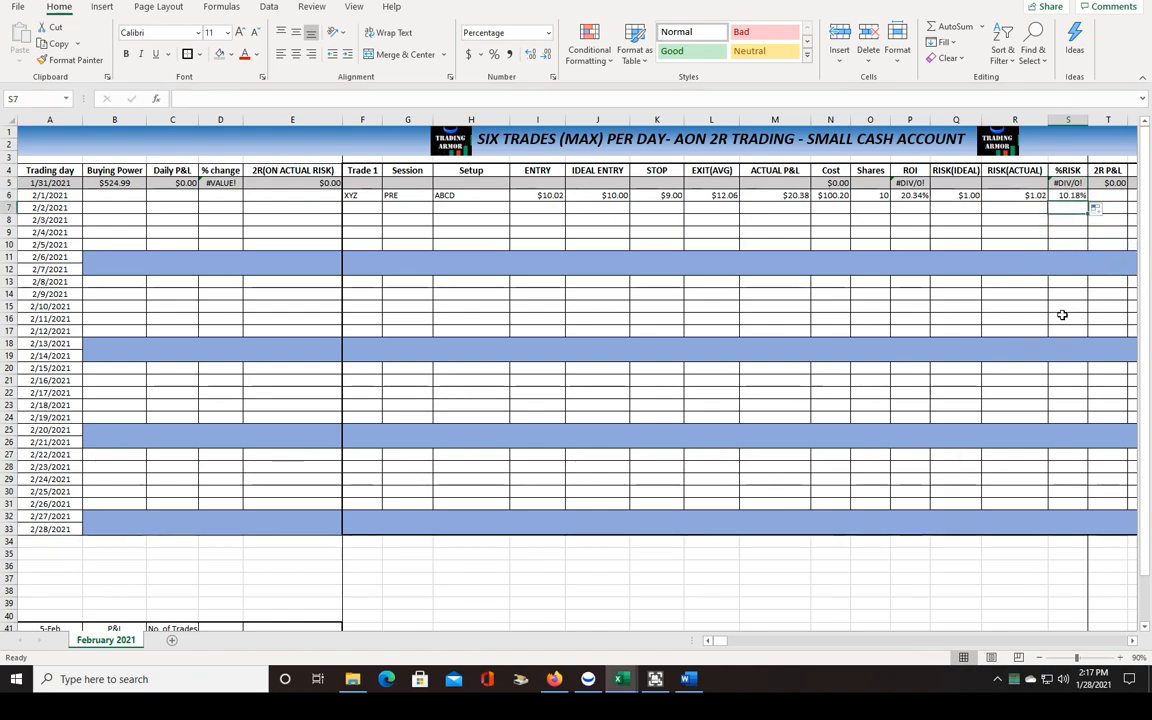
{"action": "left_click", "coordinate": [1067, 196]}
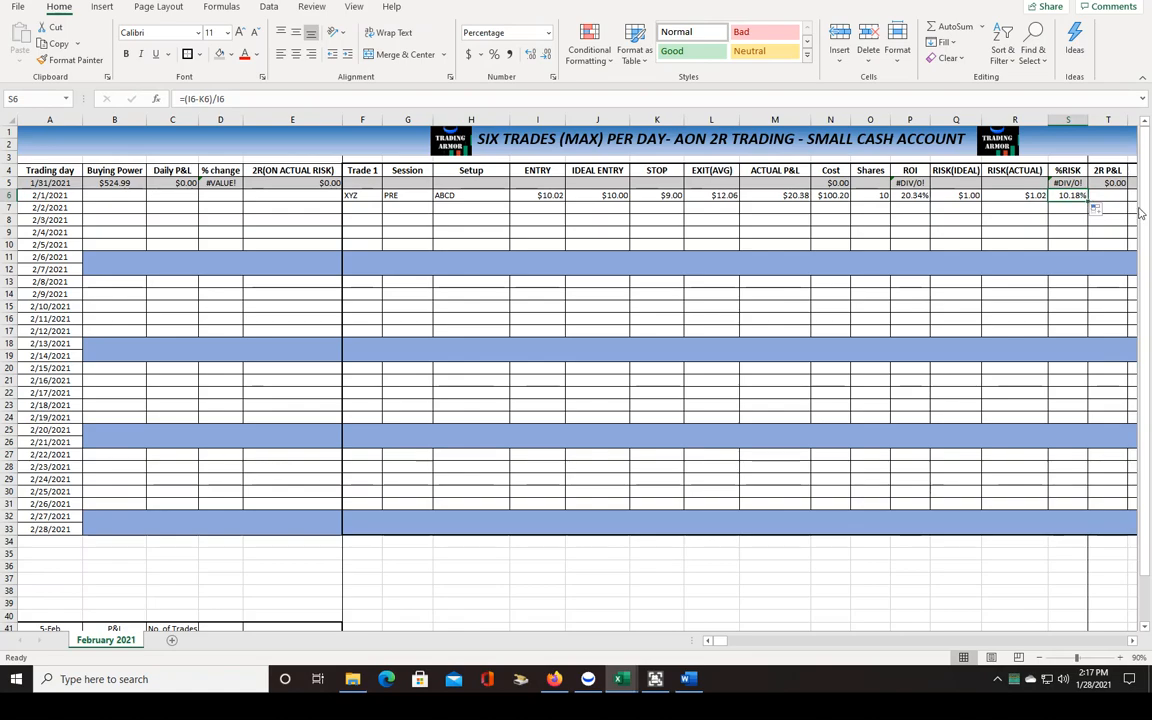
Step: Enter 2 as the 2R? value for the 2/1/2021 trade
{"action": "scroll", "coordinate": [1134, 645], "scroll_direction": "right", "scroll_amount": 3}
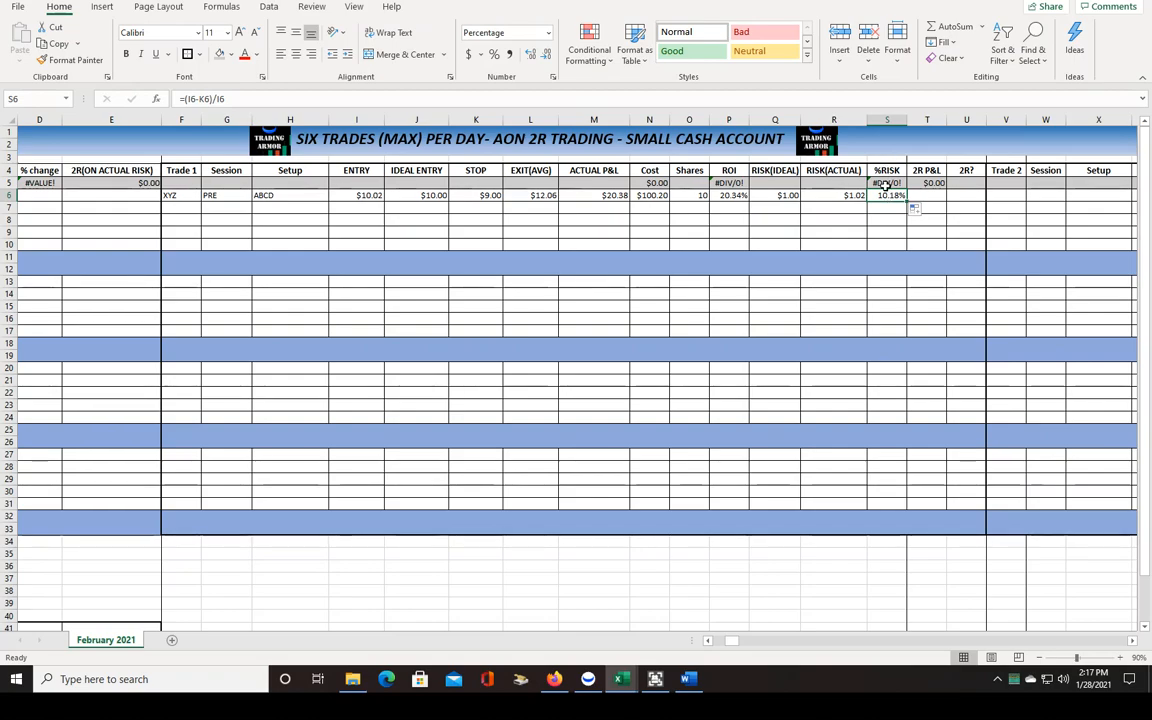
{"action": "left_click", "coordinate": [935, 196]}
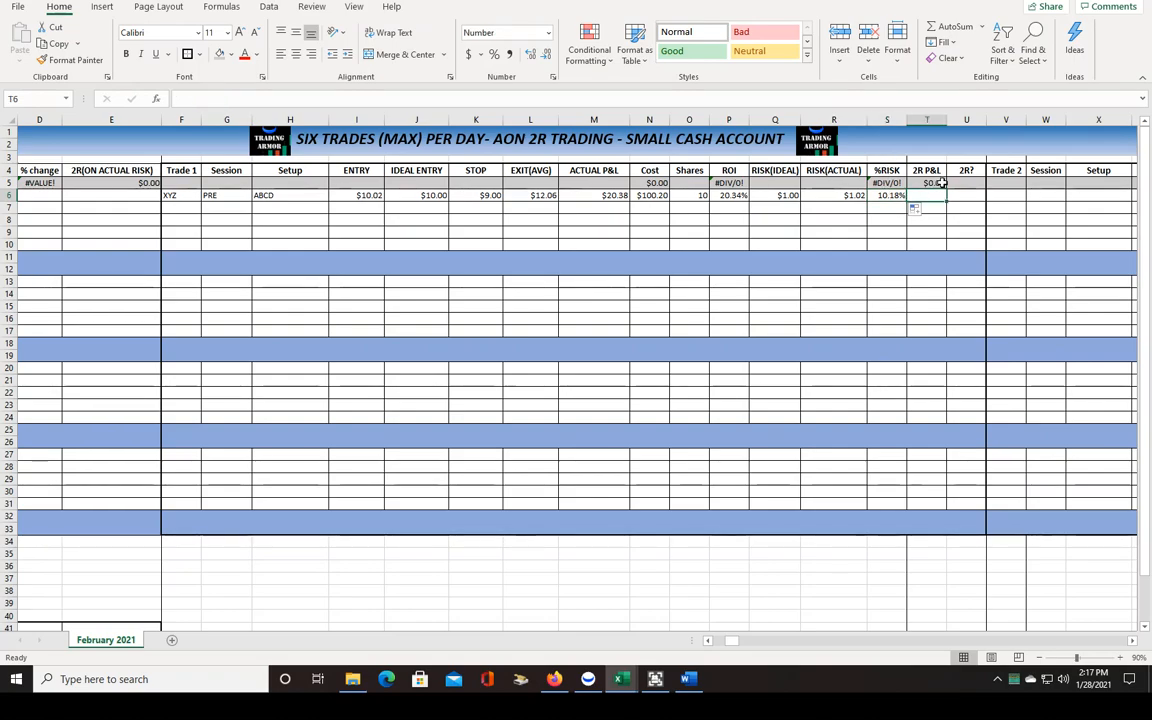
{"action": "left_click", "coordinate": [967, 195]}
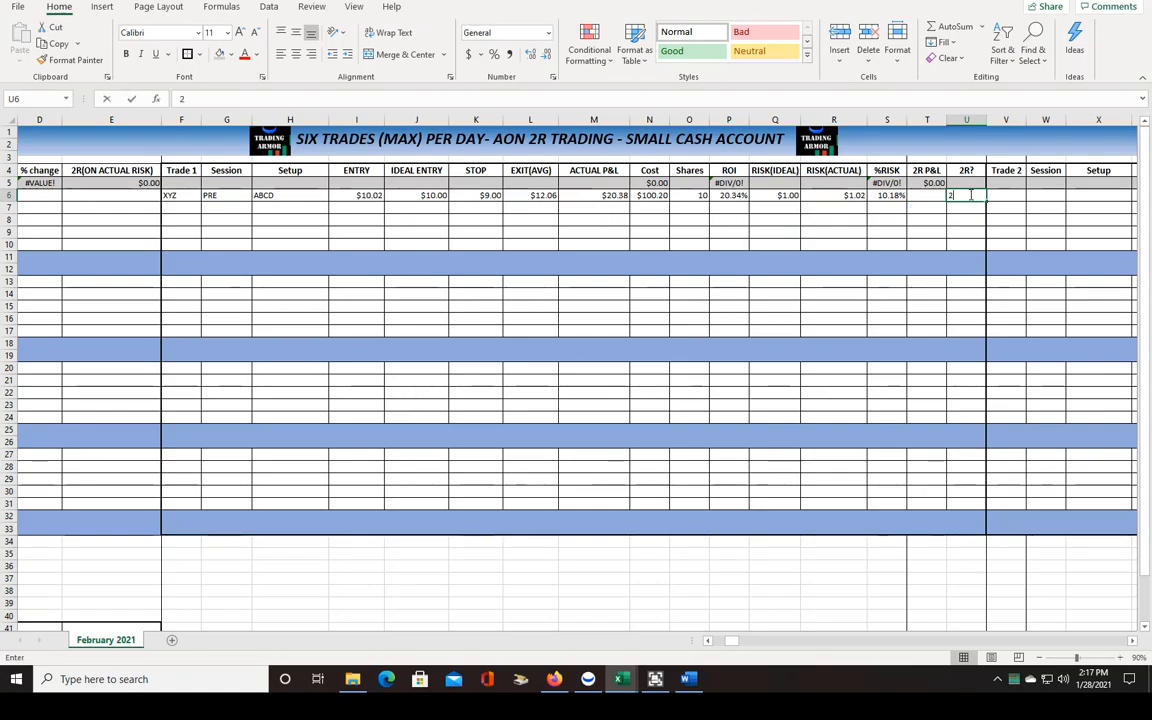
{"action": "type", "text": "2"}
{"action": "left_click", "coordinate": [930, 196]}
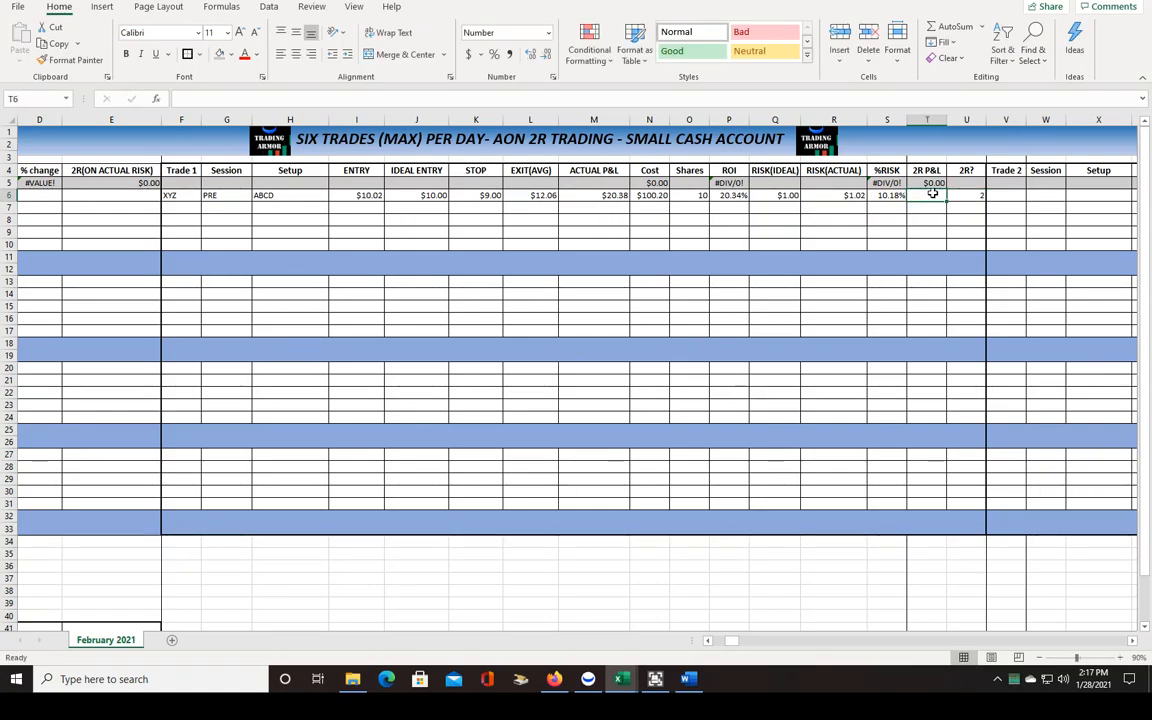
Step: Fill the Trade 1 2R P&L formula from the 1/31/2021 row down to the 2/1/2021 row without formatting
{"action": "left_click", "coordinate": [941, 184]}
{"action": "left_click_drag", "start_coordinate": [945, 186], "coordinate": [945, 206]}
{"action": "left_click", "coordinate": [955, 214]}
{"action": "left_click", "coordinate": [977, 262]}
{"action": "left_click", "coordinate": [913, 233]}
{"action": "left_click", "coordinate": [923, 198]}
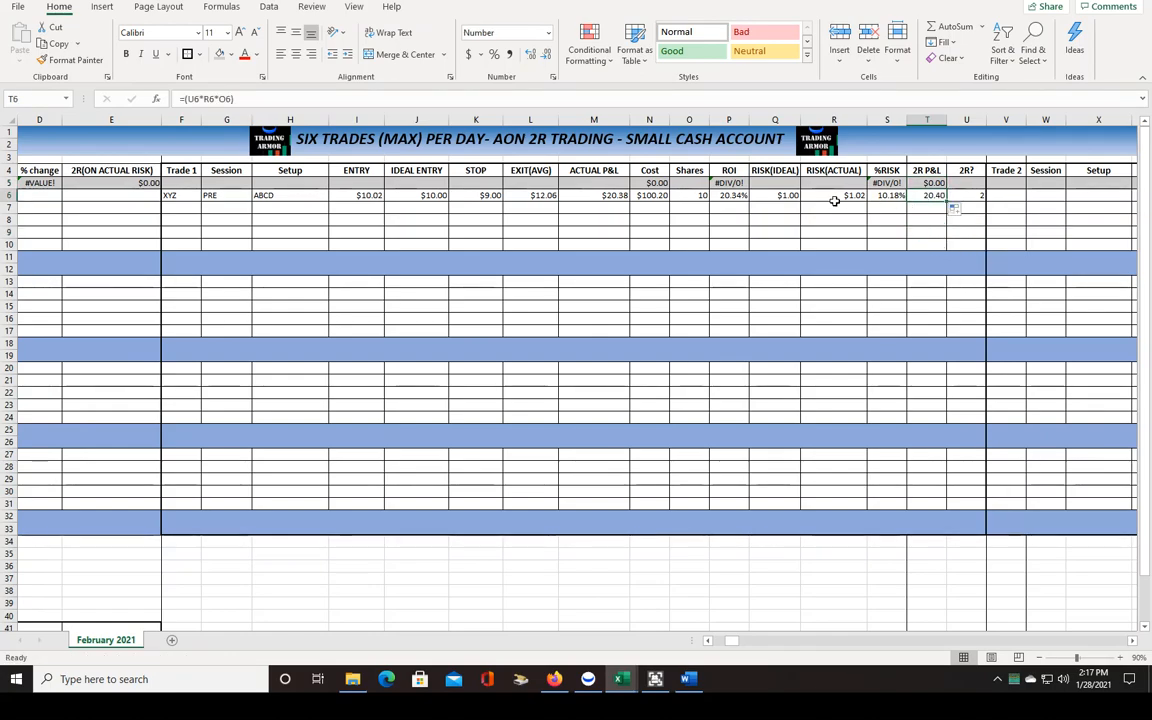
Step: Compare the 2/1/2021 trade's actual P&L with its 2R P&L, trying 8.50 as the actual P&L and restoring 20.38
{"action": "left_click", "coordinate": [590, 196]}
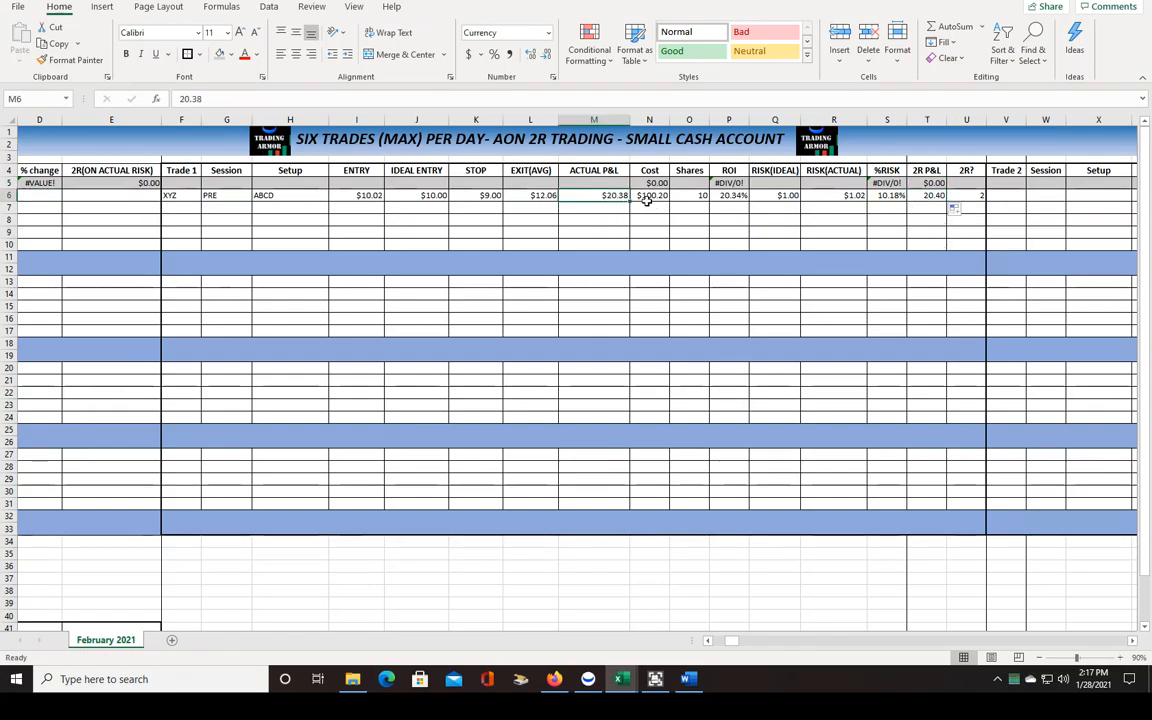
{"action": "left_click", "coordinate": [935, 196]}
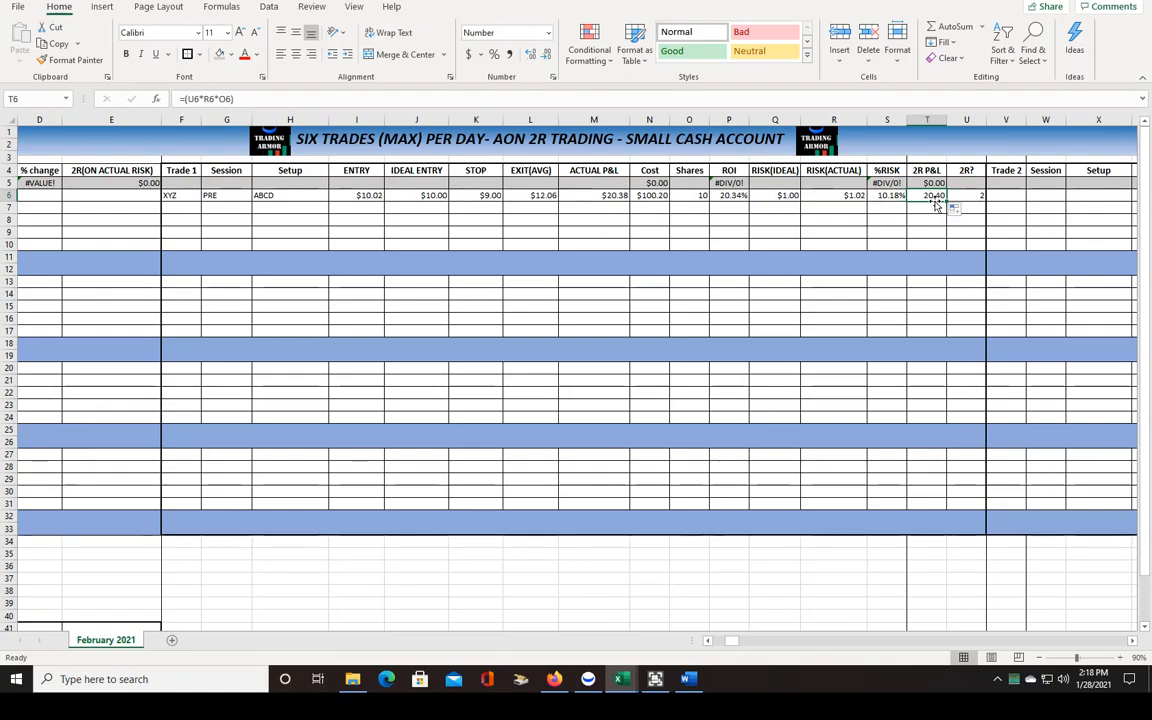
{"action": "left_click", "coordinate": [607, 196]}
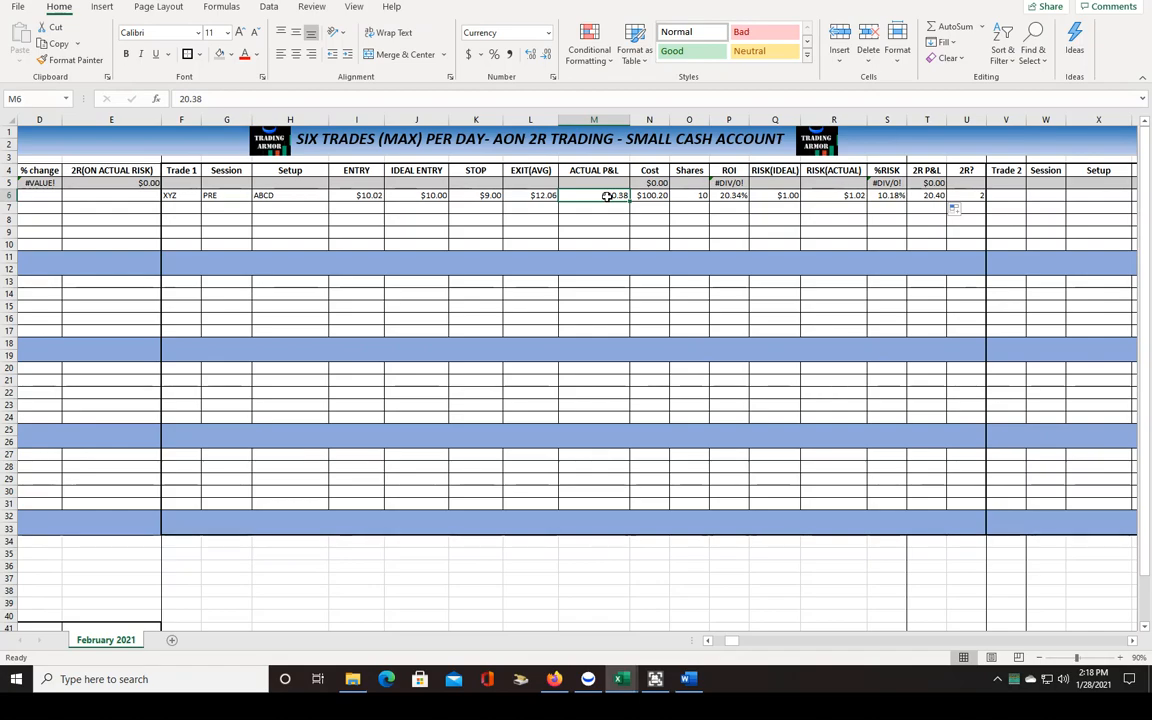
{"action": "type", "text": "8.50"}
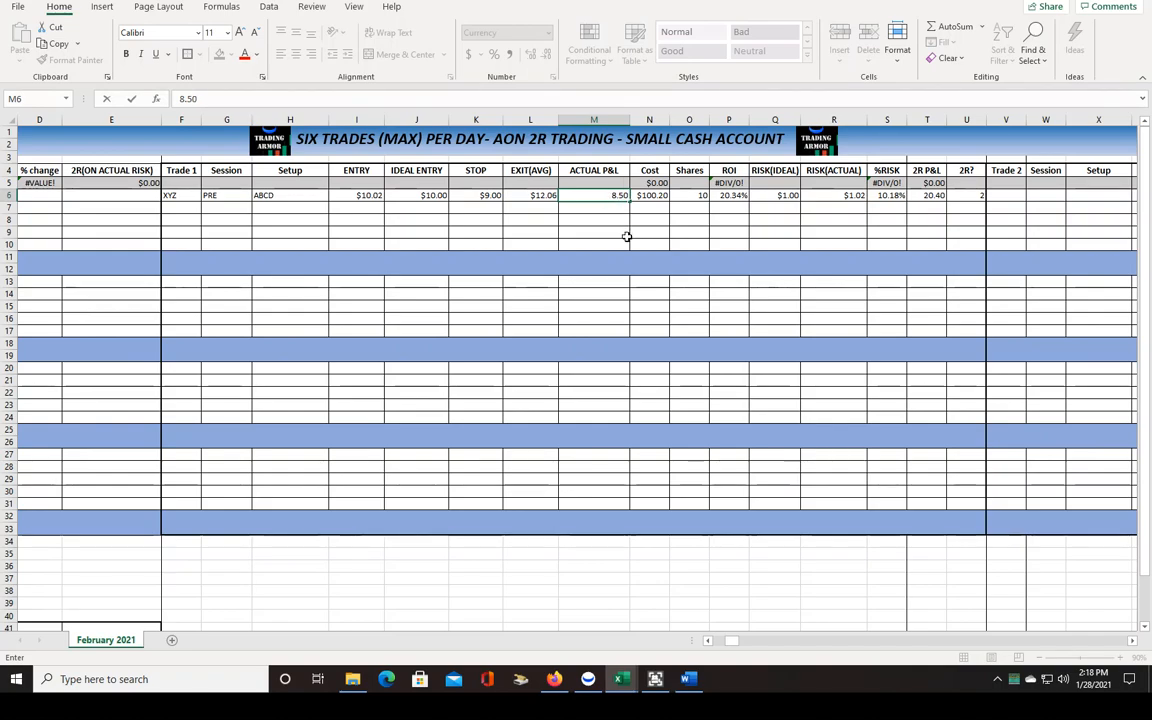
{"action": "left_click", "coordinate": [618, 219]}
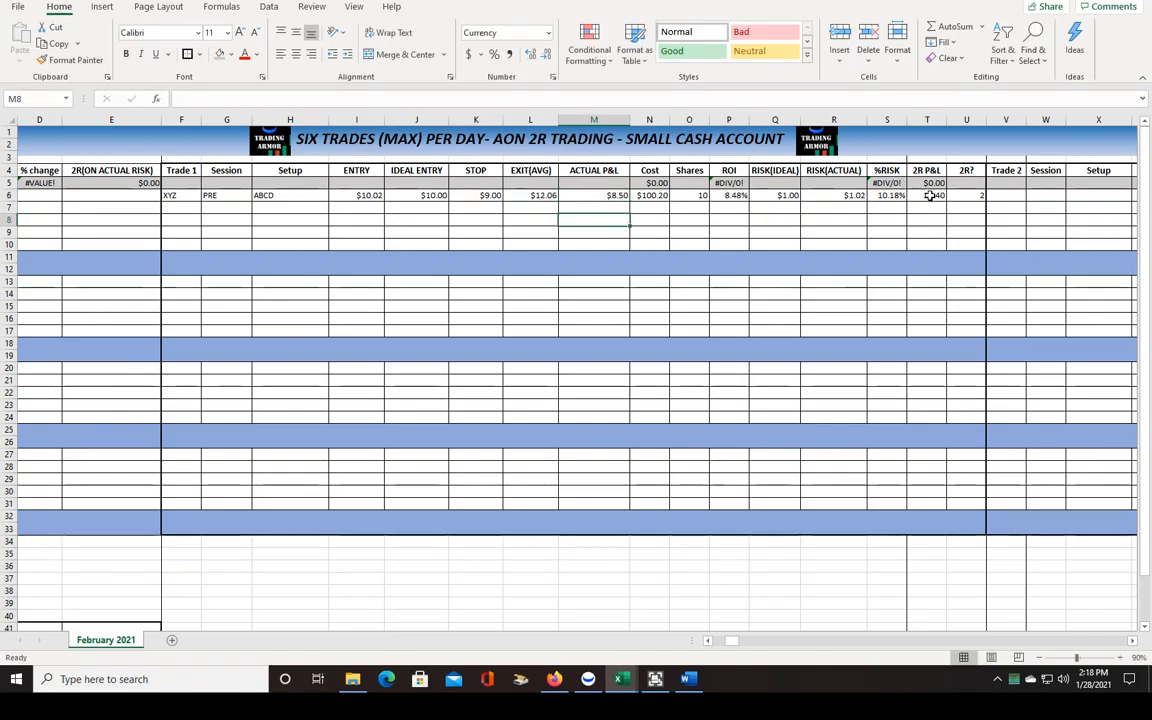
{"action": "left_click", "coordinate": [611, 196]}
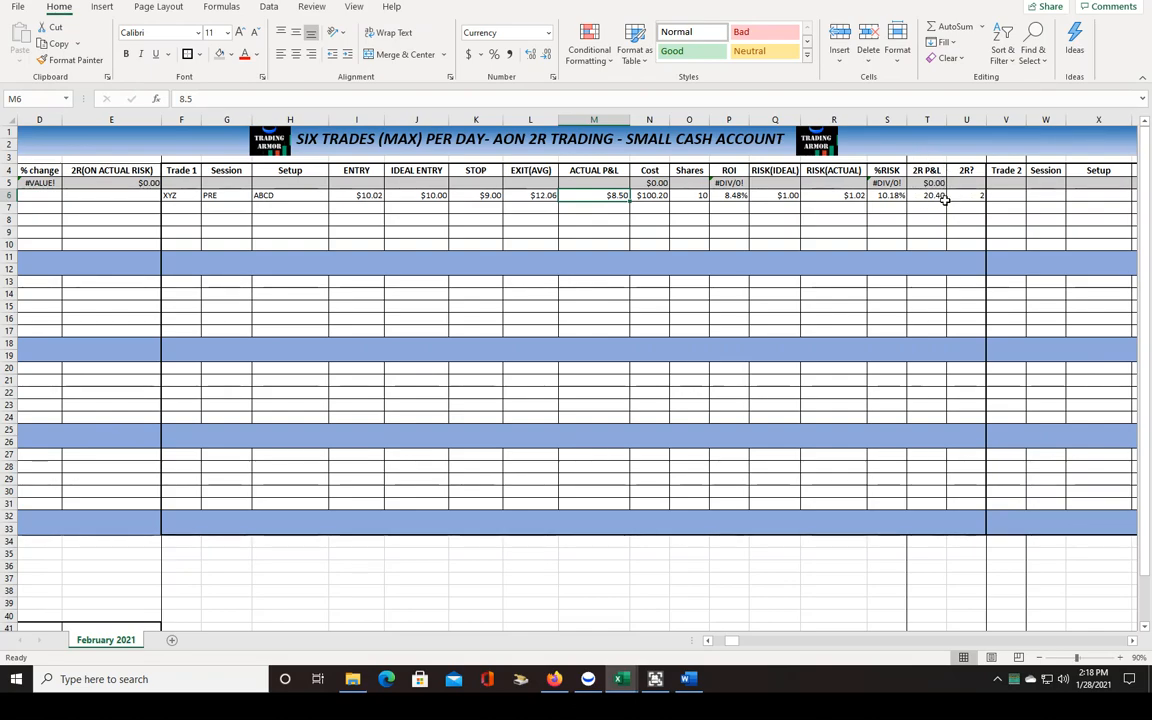
{"action": "left_click", "coordinate": [597, 191]}
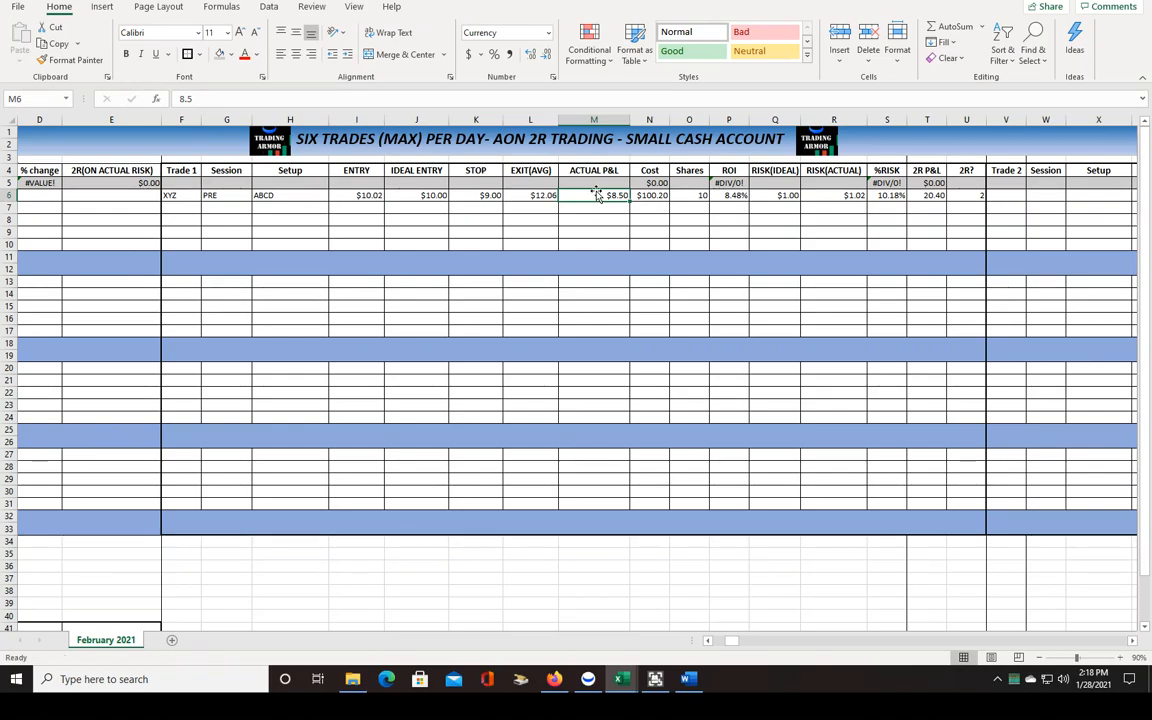
{"action": "type", "text": "20.38"}
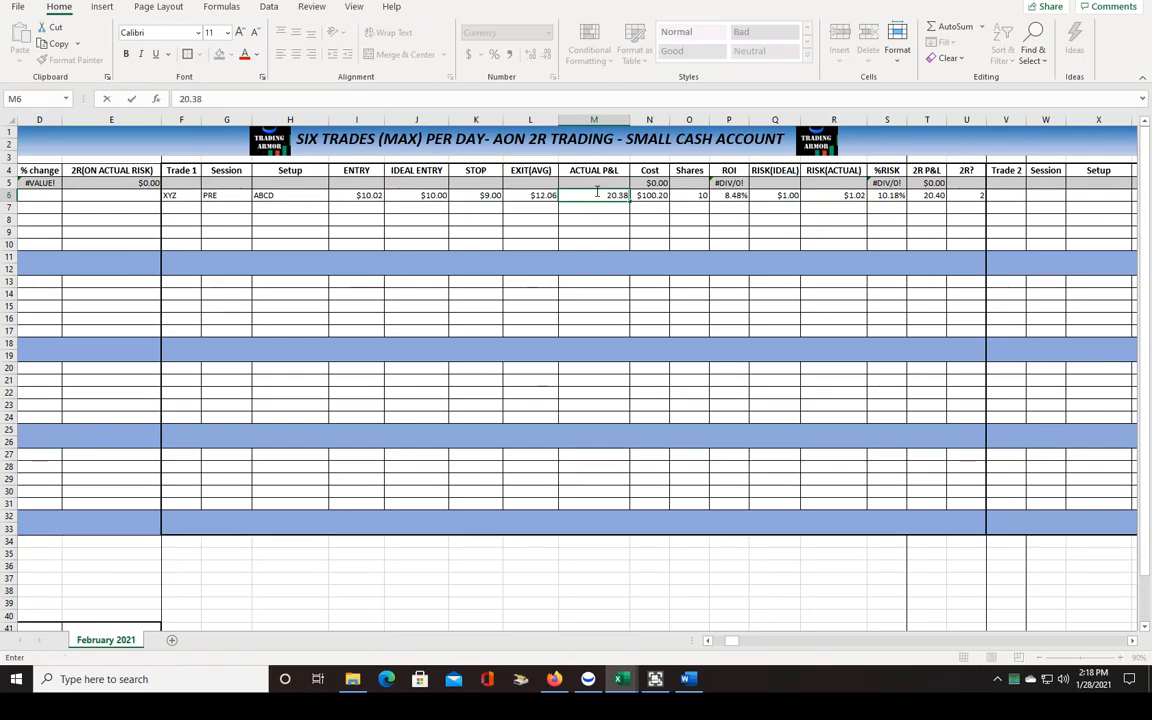
{"action": "left_click", "coordinate": [615, 232]}
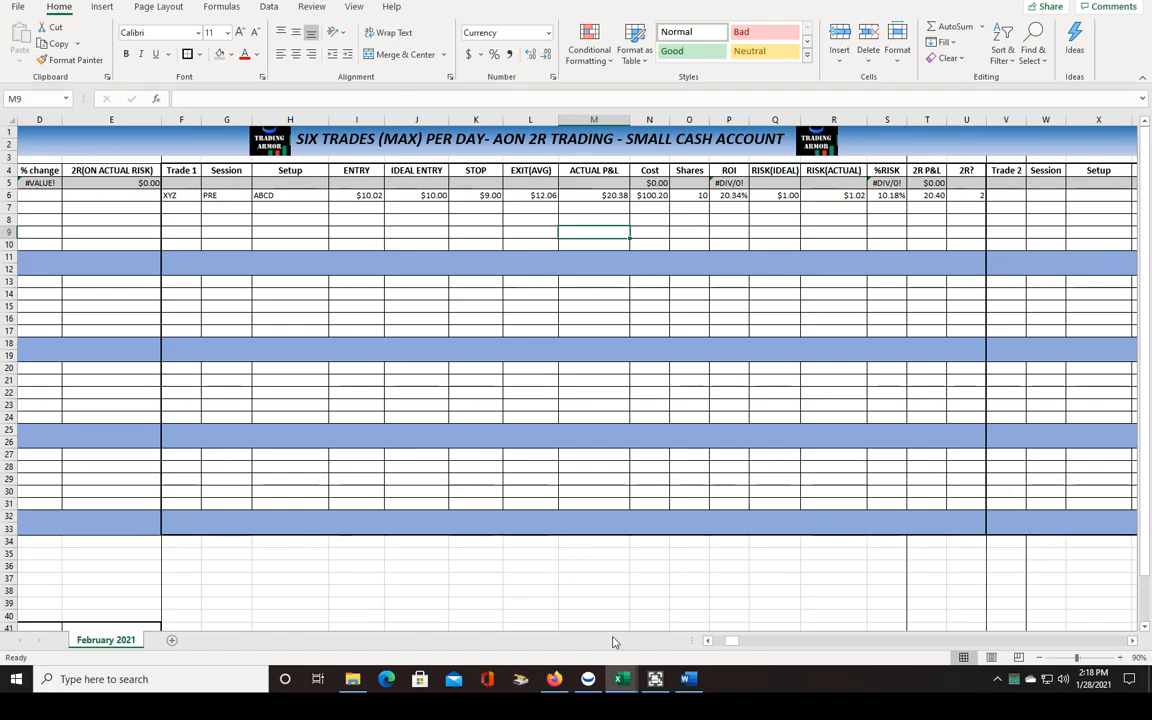
Step: Check the buying power in Webull, return to the Excel workbook and record 545.37 as the 2/1/2021 buying power
{"action": "left_click_drag", "start_coordinate": [728, 641], "coordinate": [714, 648]}
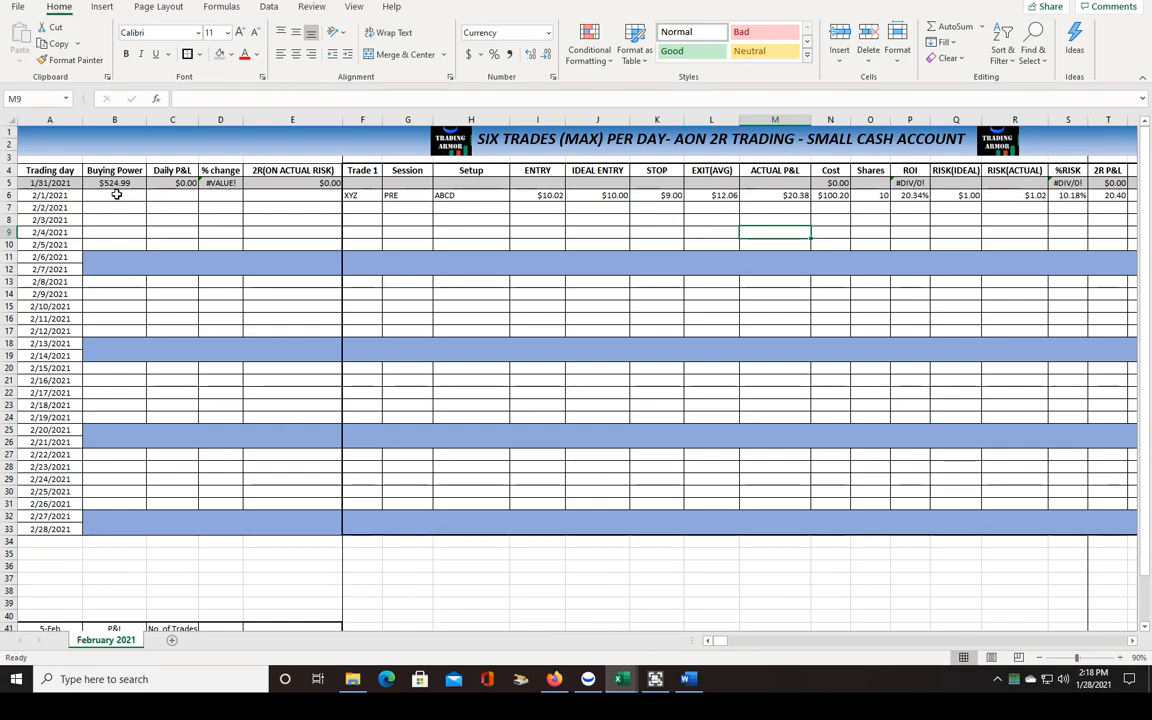
{"action": "left_click", "coordinate": [117, 195]}
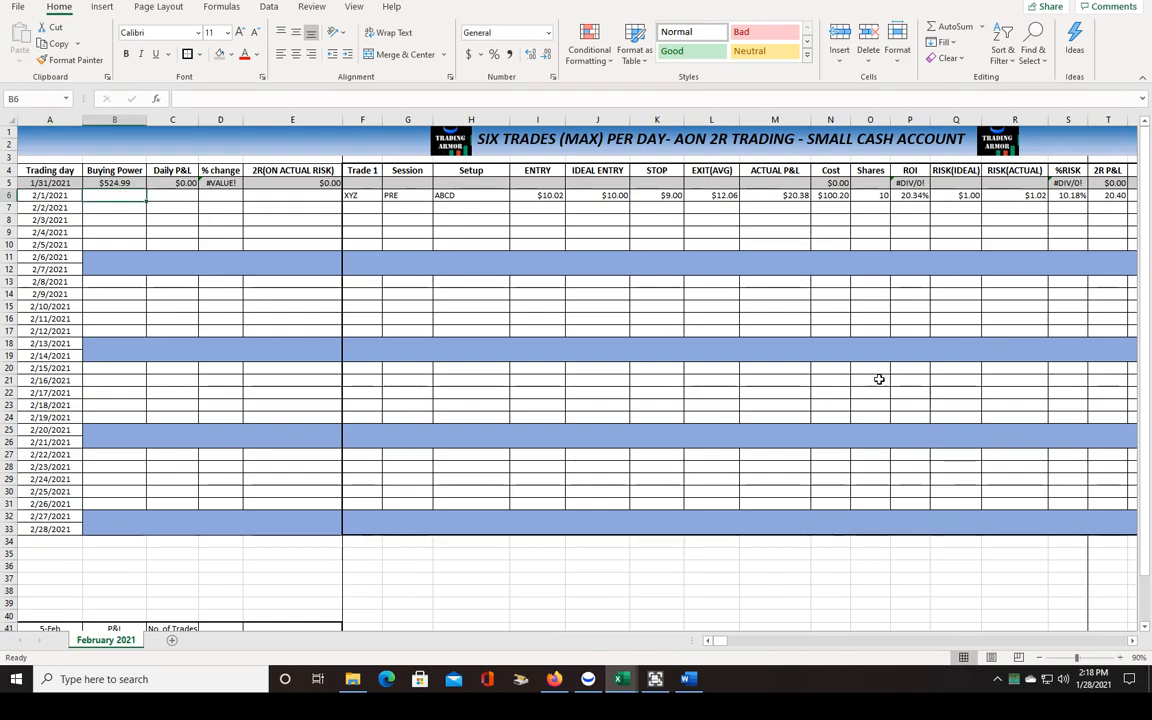
{"action": "left_click", "coordinate": [589, 679]}
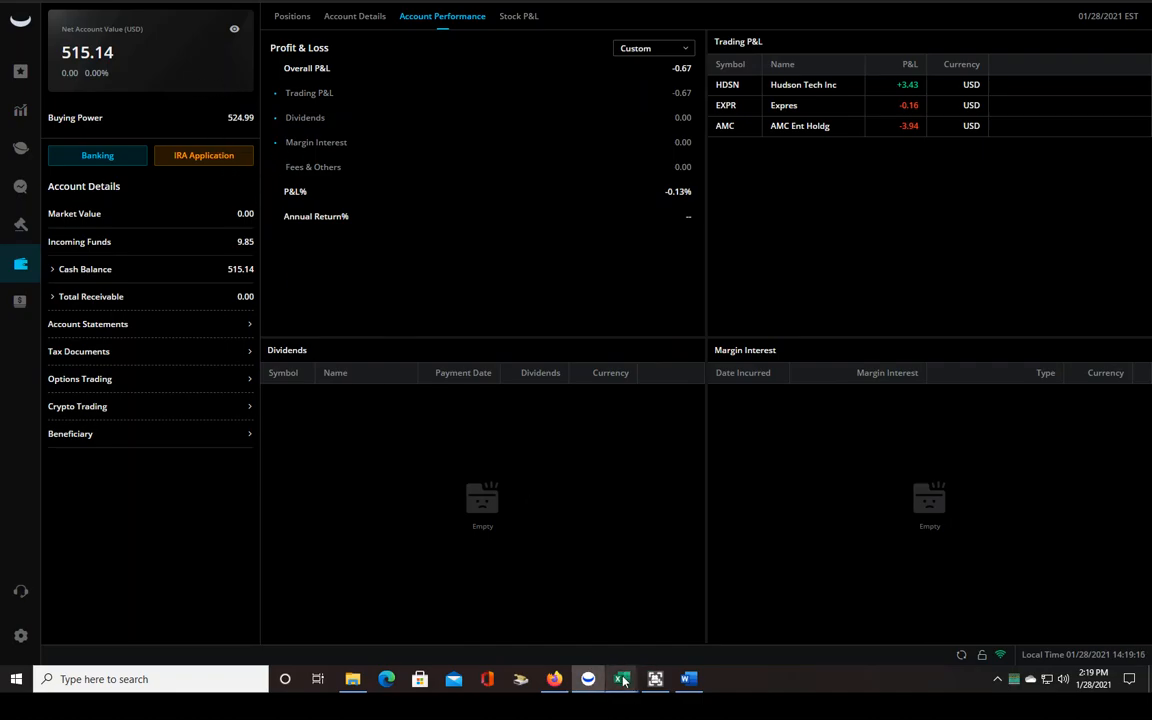
{"action": "mouse_move", "coordinate": [620, 679]}
{"action": "left_click", "coordinate": [655, 610]}
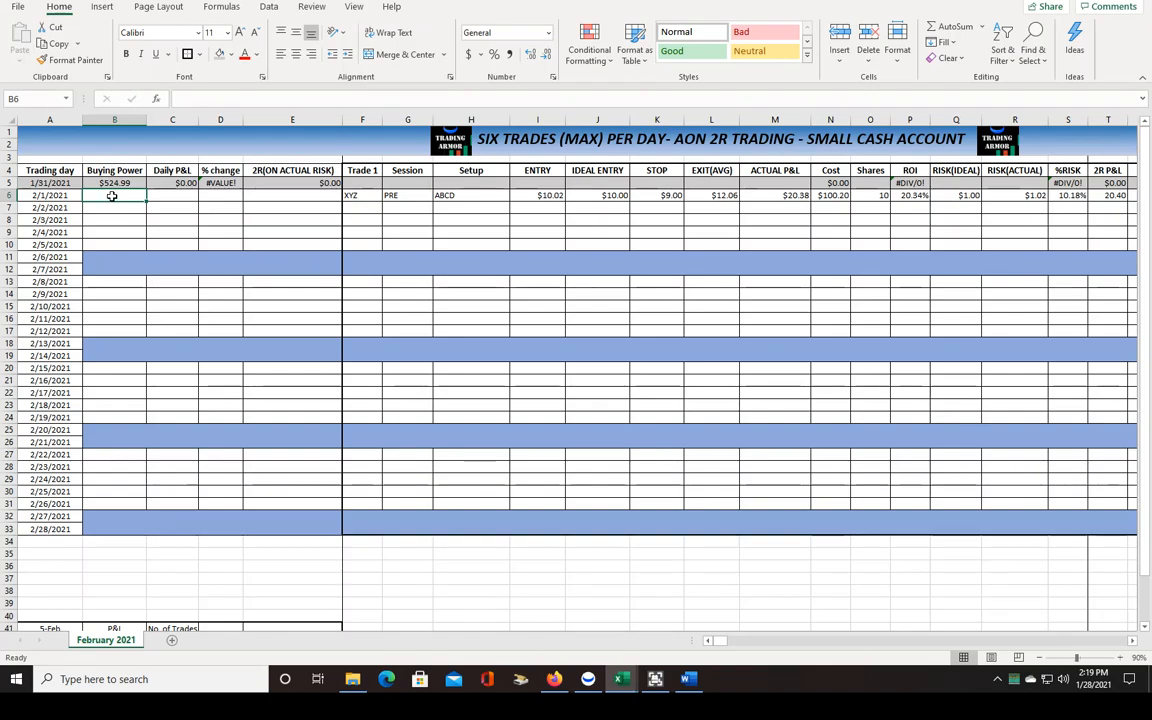
{"action": "type", "text": "545.37"}
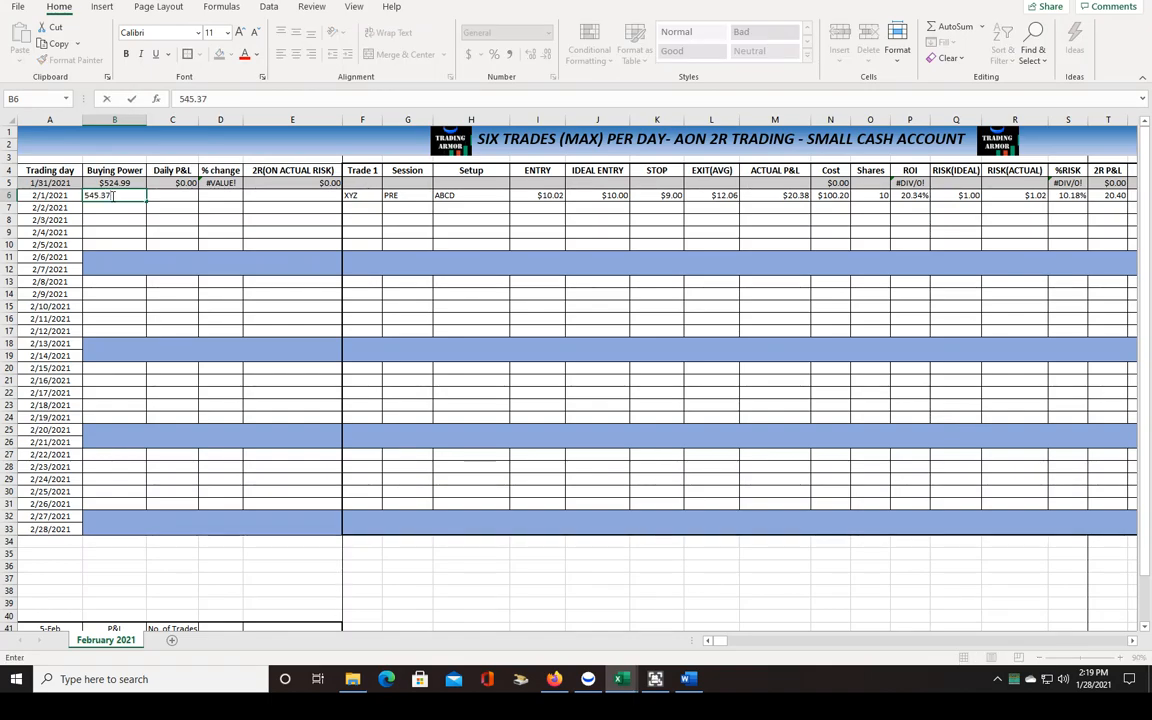
{"action": "key", "text": "Tab"}
Step: Fill the Daily P&L formula from the 1/31/2021 row down to the 2/1/2021 row without formatting
{"action": "left_click", "coordinate": [180, 183]}
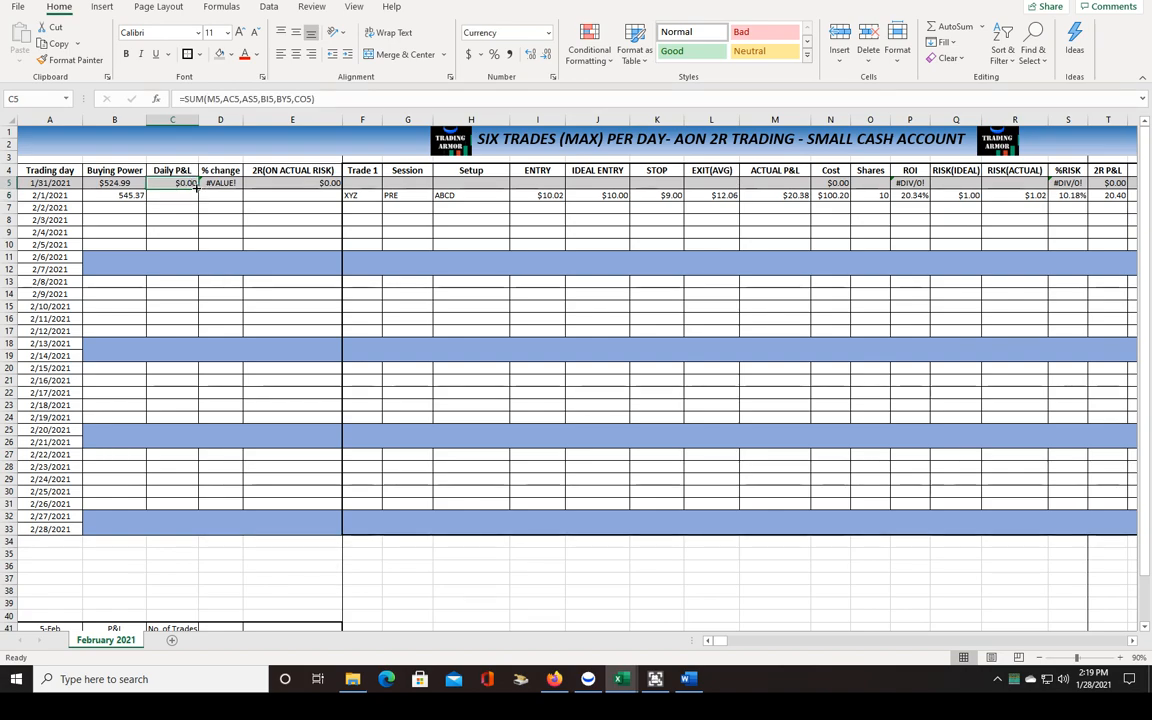
{"action": "left_click_drag", "start_coordinate": [196, 190], "coordinate": [196, 200]}
{"action": "left_click", "coordinate": [206, 209]}
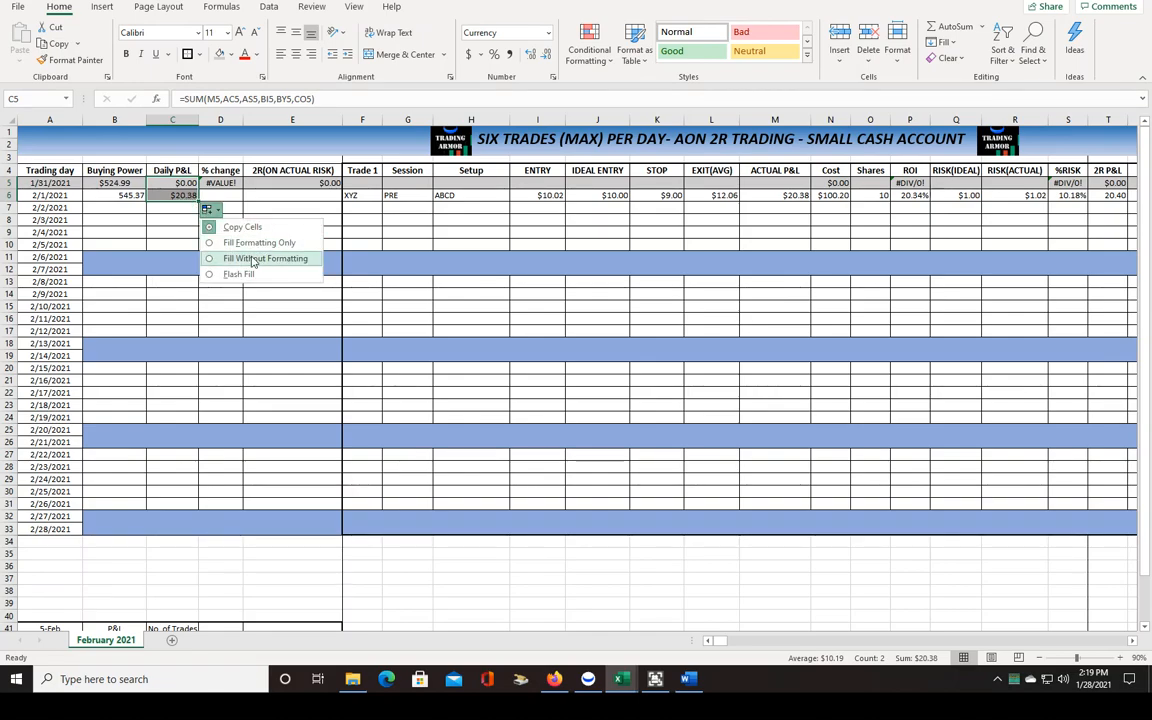
{"action": "left_click", "coordinate": [265, 258]}
{"action": "left_click", "coordinate": [203, 195]}
Step: Fill the % change formula from the 1/31/2021 row into the 2/1/2021 row without formatting
{"action": "left_click", "coordinate": [226, 182]}
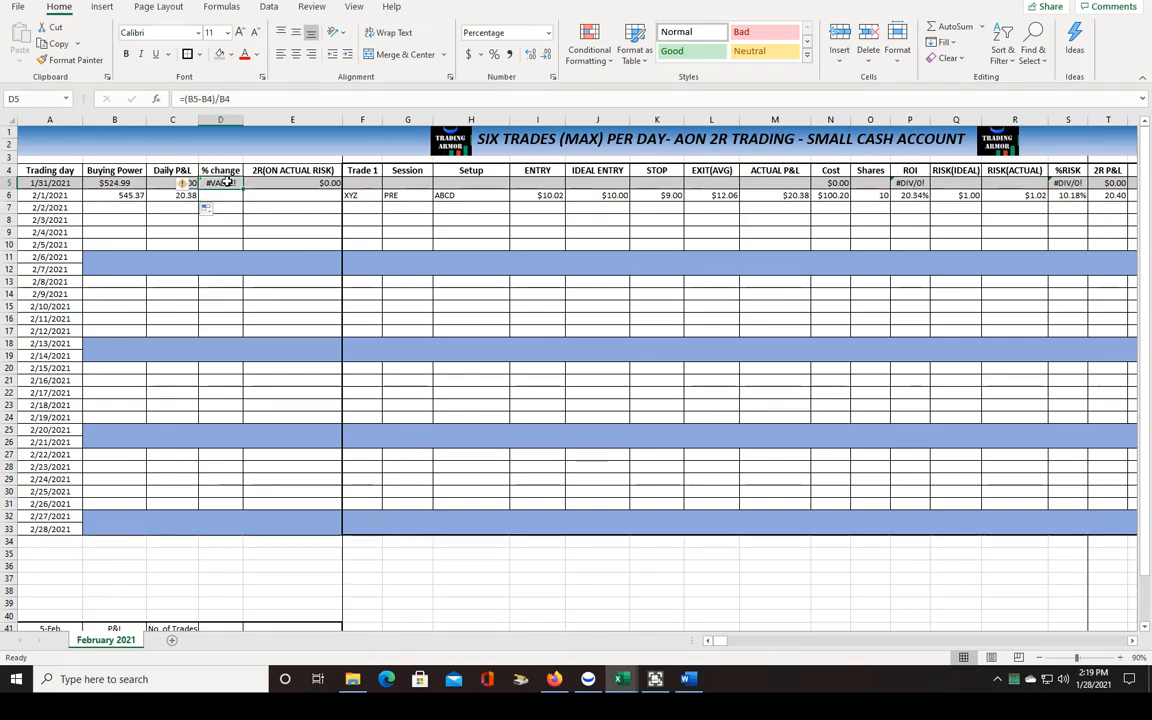
{"action": "left_click_drag", "start_coordinate": [239, 201], "coordinate": [239, 202]}
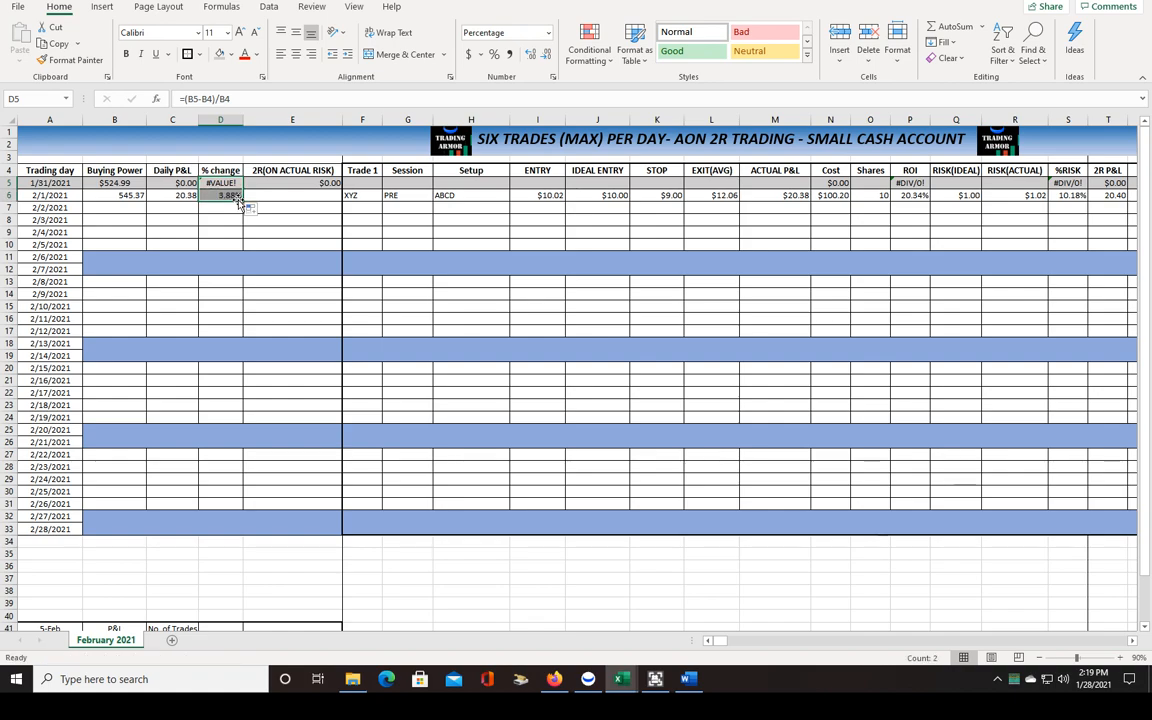
{"action": "left_click", "coordinate": [252, 209]}
{"action": "left_click", "coordinate": [304, 258]}
{"action": "left_click", "coordinate": [222, 207]}
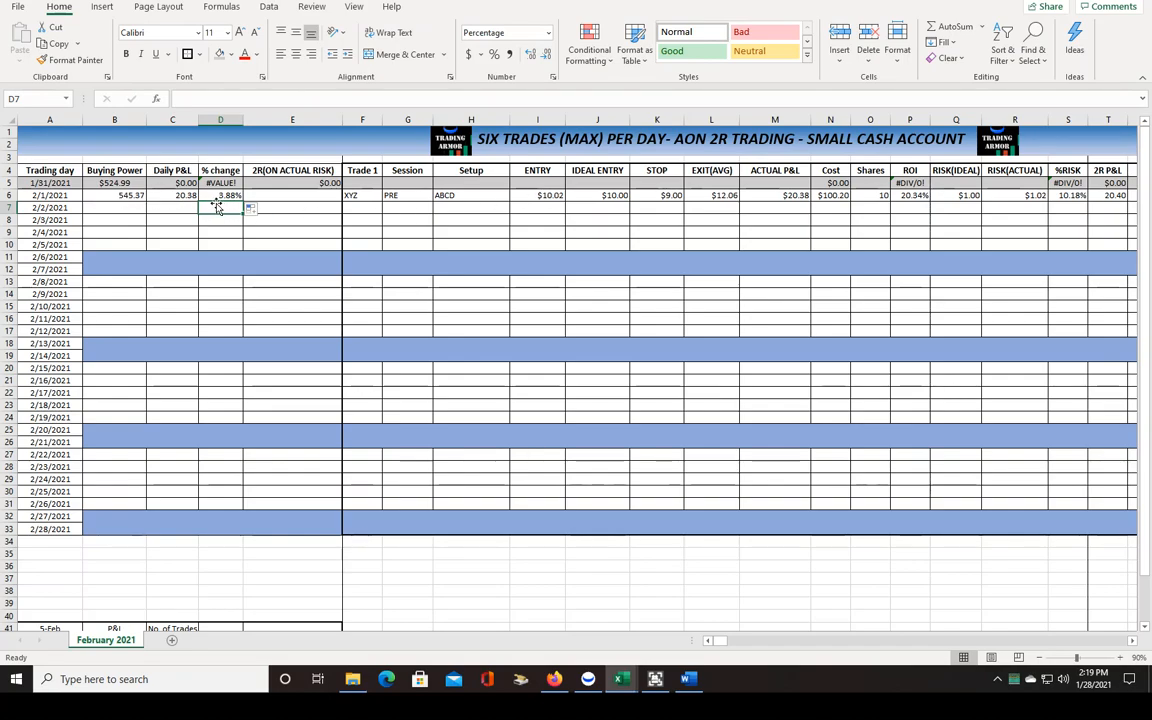
Step: Fill the 2R(ON ACTUAL RISK) formula from the 1/31/2021 row into the 2/1/2021 row without formatting
{"action": "left_click", "coordinate": [312, 195]}
{"action": "left_click", "coordinate": [336, 184]}
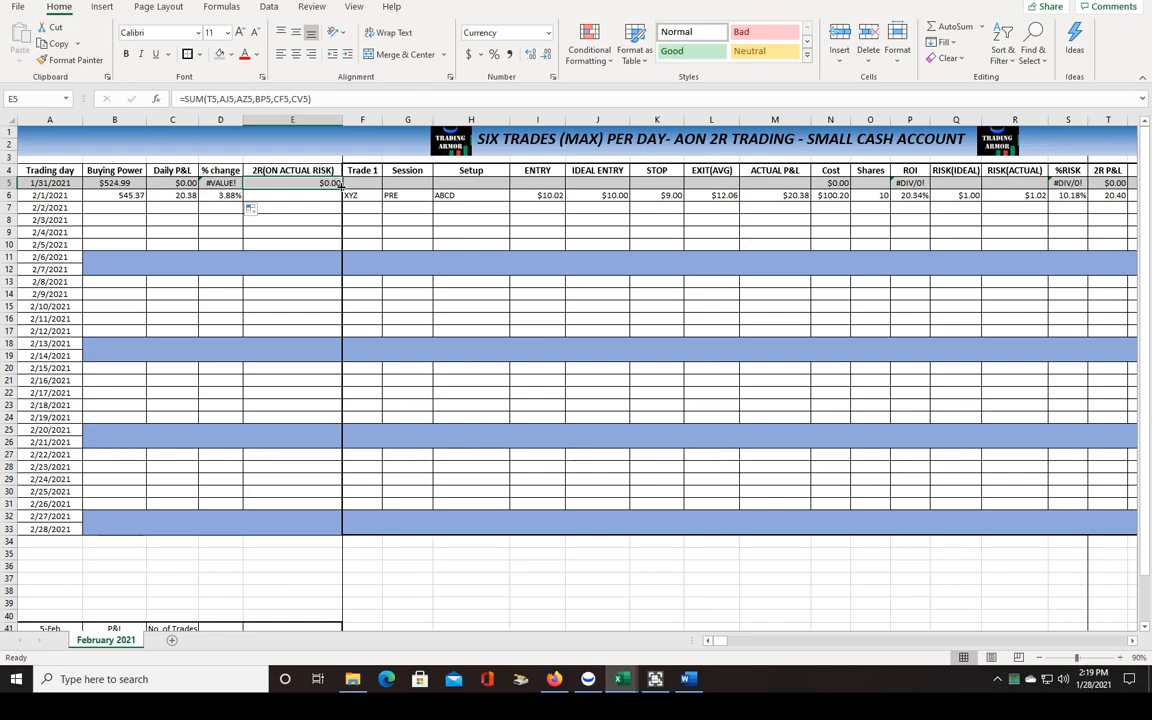
{"action": "left_click_drag", "start_coordinate": [341, 186], "coordinate": [338, 198]}
{"action": "left_click", "coordinate": [352, 210]}
{"action": "left_click", "coordinate": [410, 259]}
{"action": "left_click", "coordinate": [621, 232]}
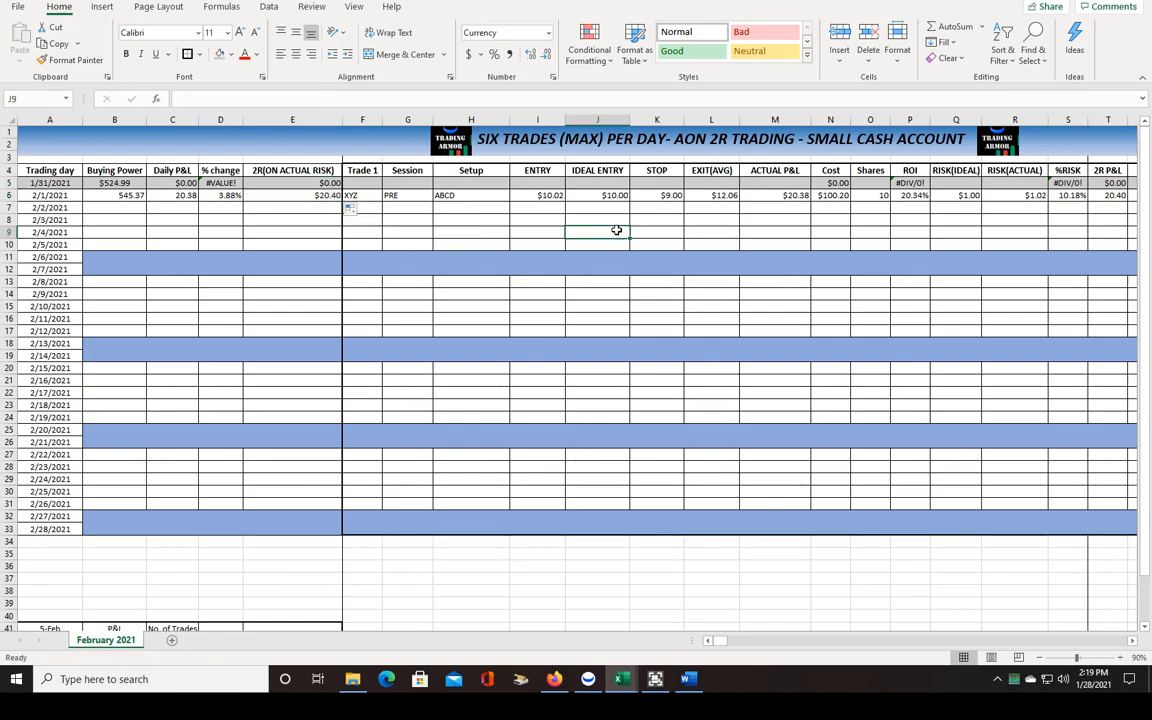
Step: Try the Good style on the 2/1/2021 2R(ON ACTUAL RISK) cell and the Bad style on that day's buying power, daily P&L and % change
{"action": "left_click", "coordinate": [305, 198]}
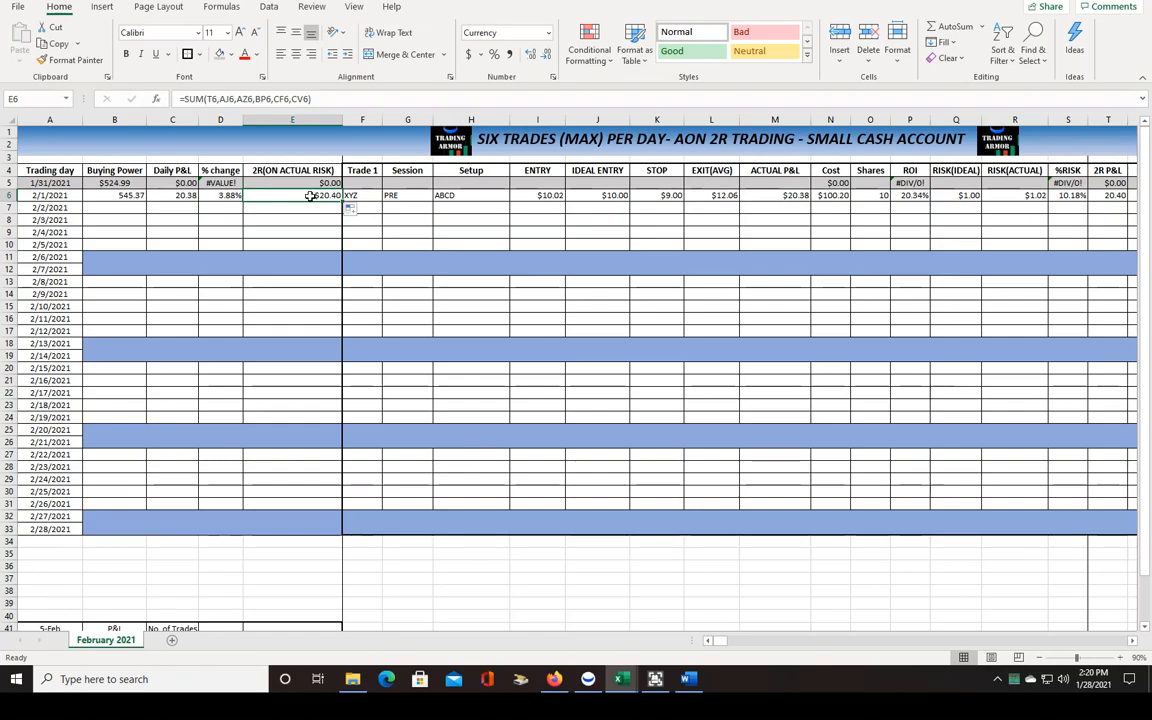
{"action": "left_click", "coordinate": [702, 52]}
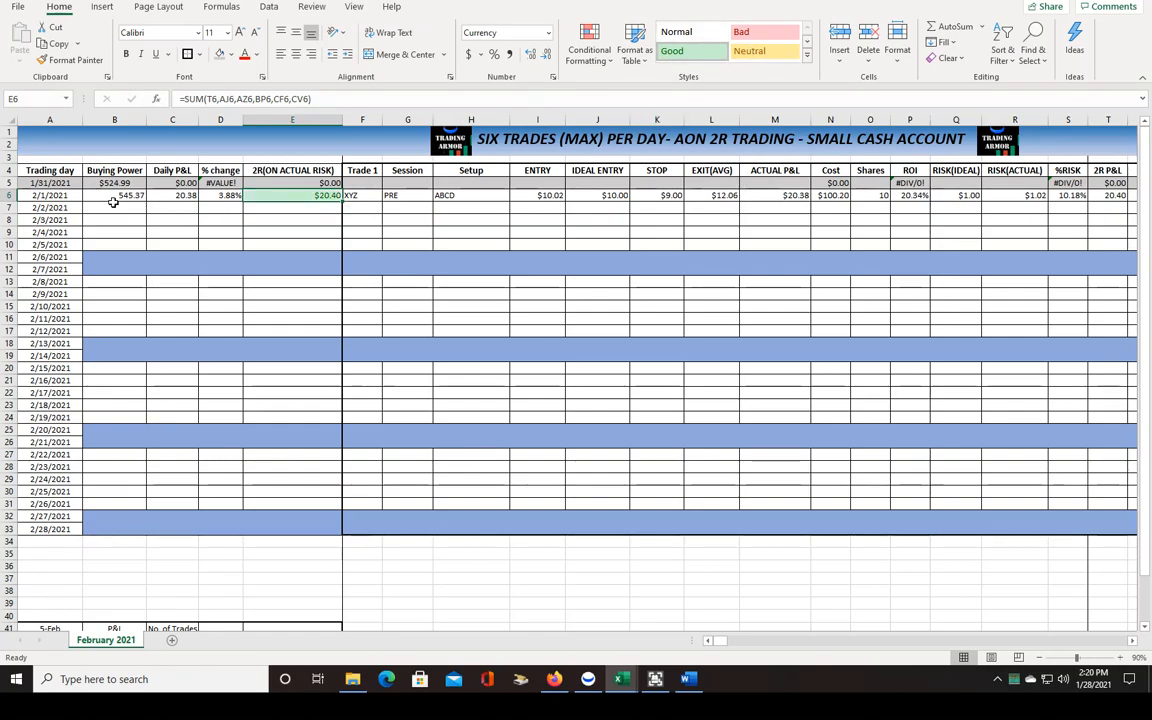
{"action": "left_click_drag", "start_coordinate": [114, 197], "coordinate": [228, 193]}
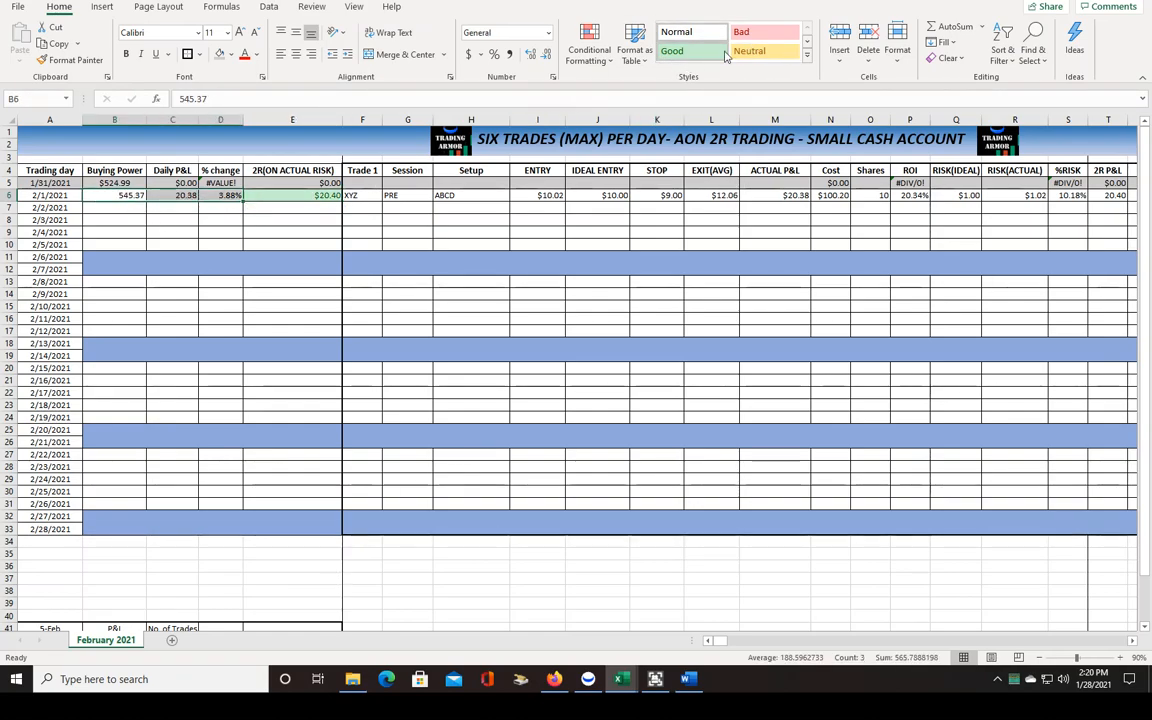
{"action": "left_click", "coordinate": [765, 34]}
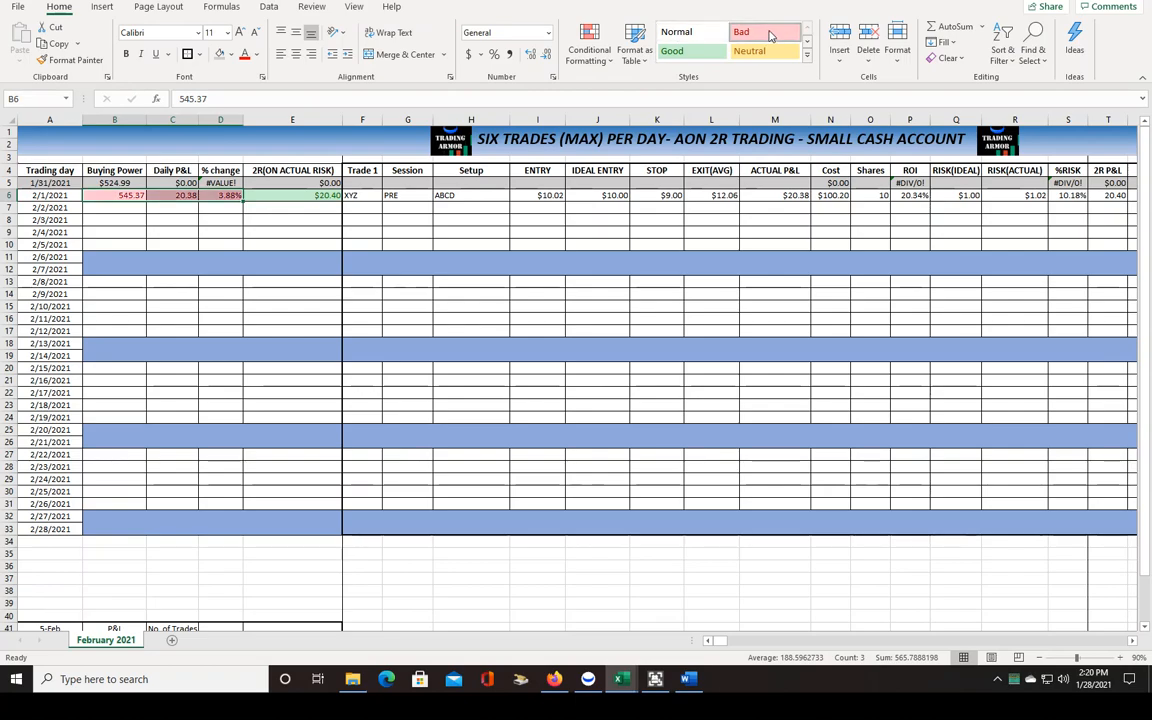
{"action": "left_click", "coordinate": [163, 228]}
{"action": "left_click", "coordinate": [305, 199]}
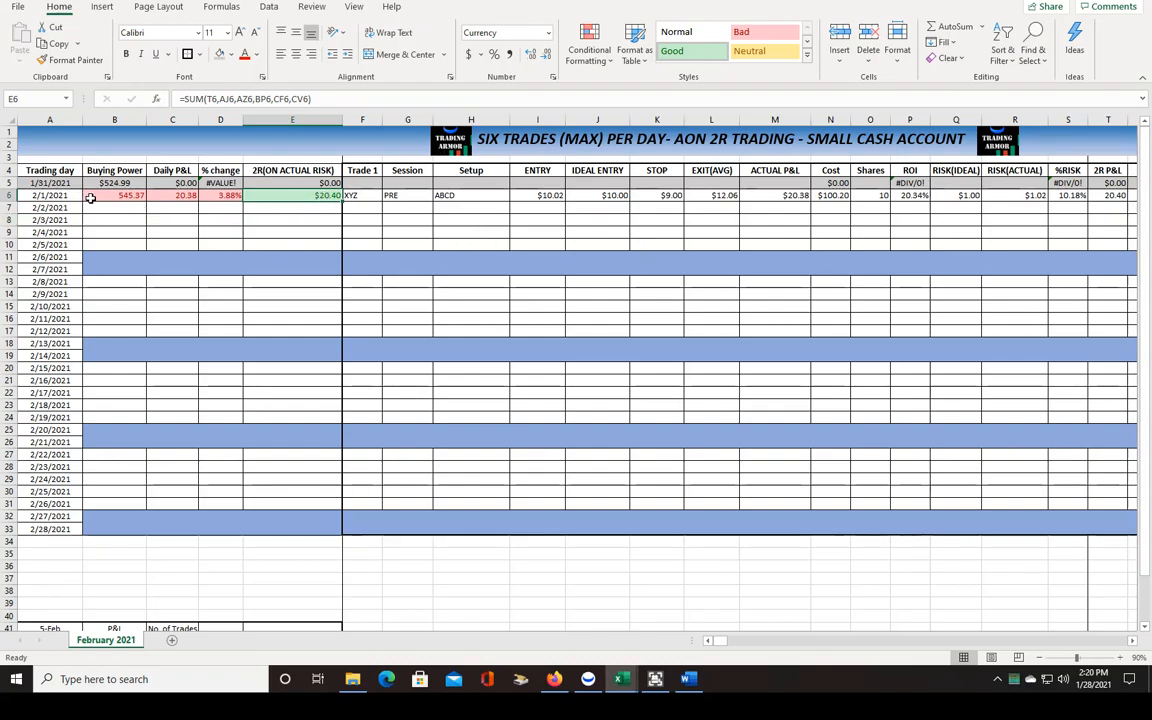
Step: Apply the Good cell style to the whole 2/1/2021 entry from Buying Power through Trade 1's 2R? column
{"action": "left_click_drag", "start_coordinate": [88, 196], "coordinate": [969, 198]}
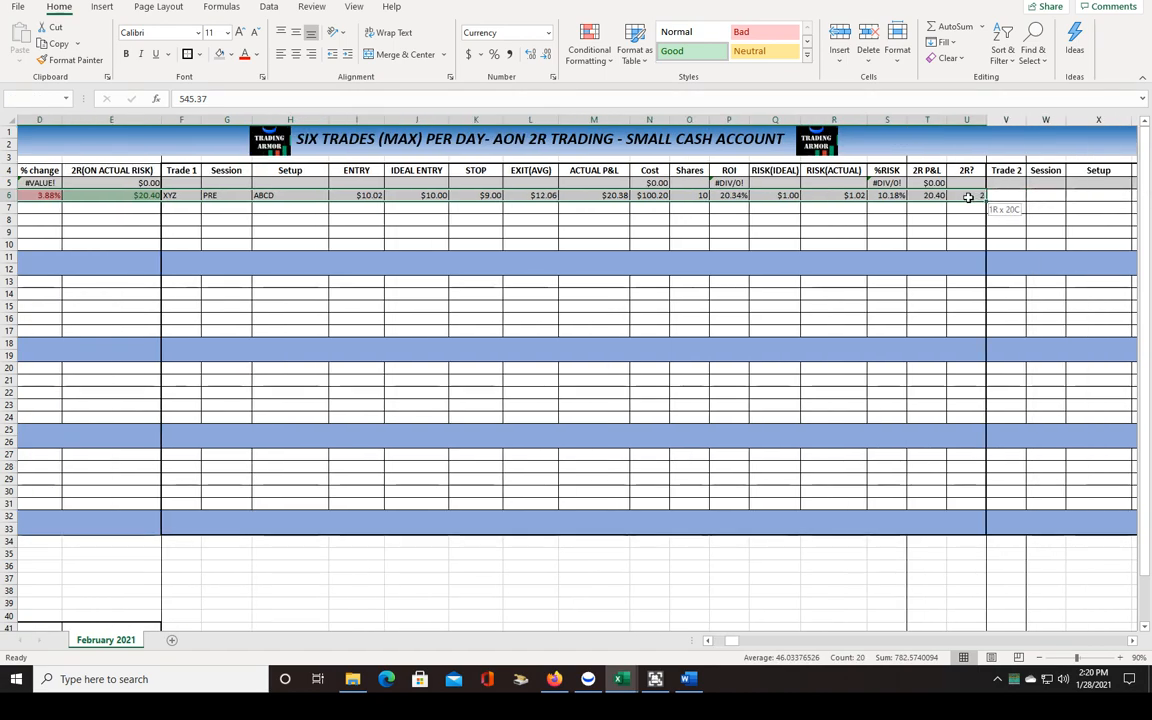
{"action": "left_click", "coordinate": [671, 51]}
{"action": "left_click", "coordinate": [588, 236]}
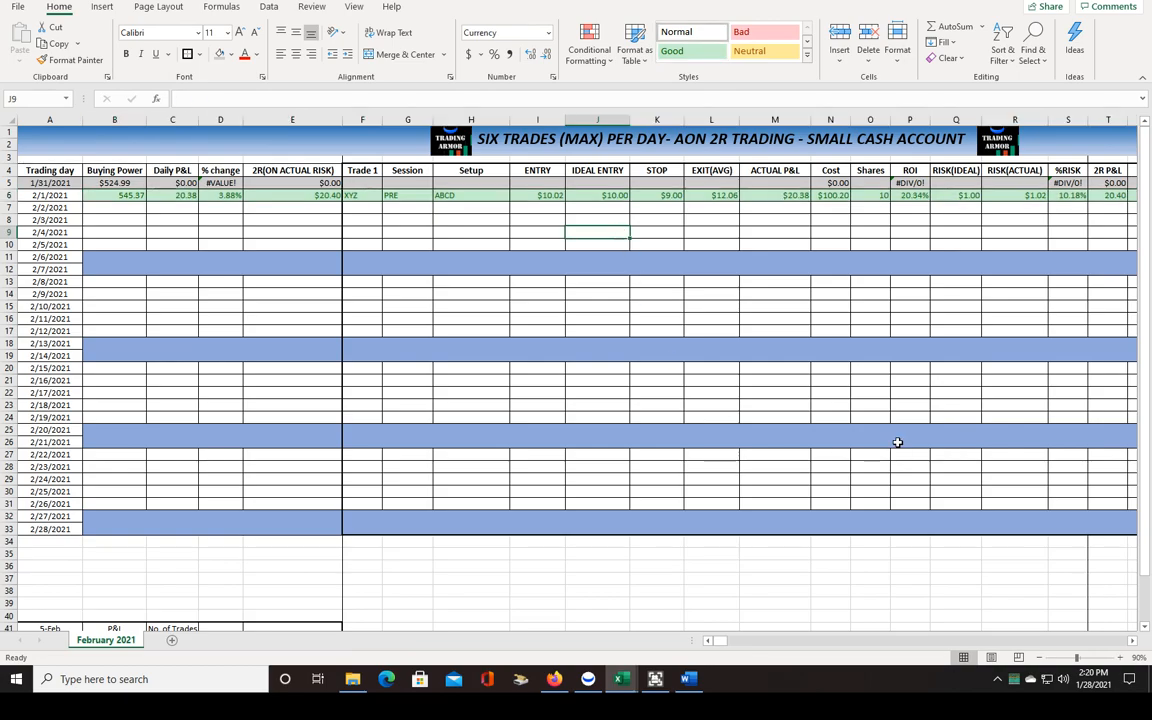
Step: Fill the Weekly P&L formula from row 5 down to row 10 without formatting
{"action": "left_click_drag", "start_coordinate": [726, 638], "coordinate": [1075, 645]}
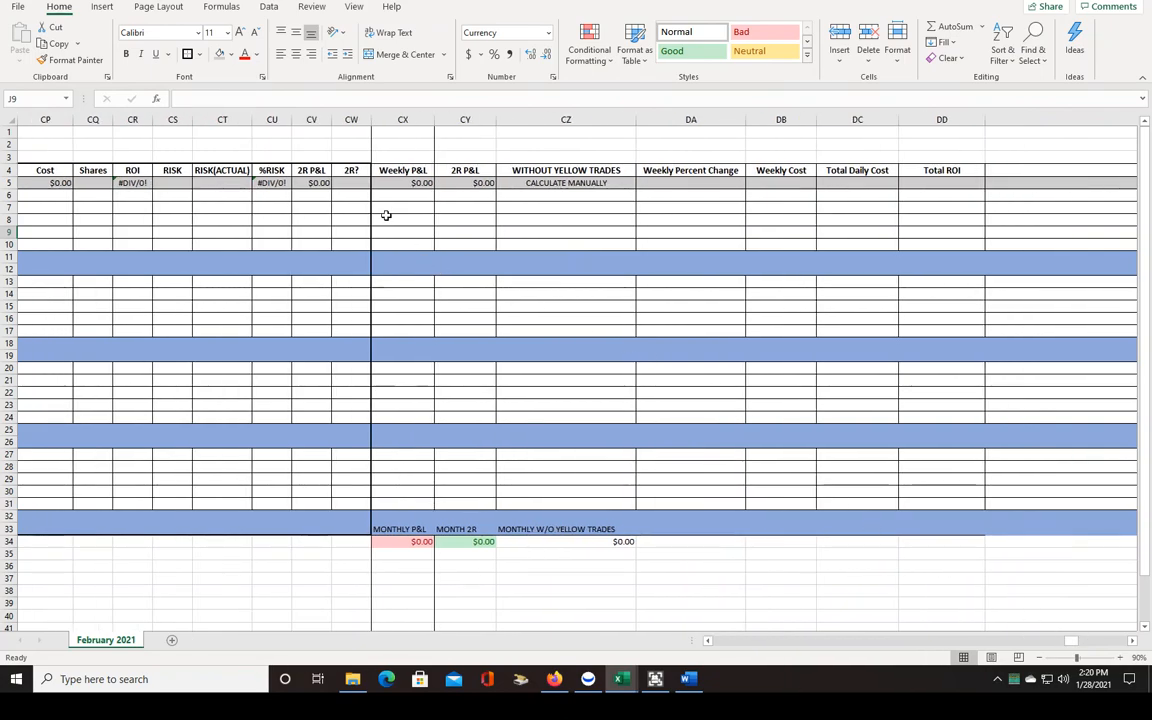
{"action": "left_click", "coordinate": [427, 183]}
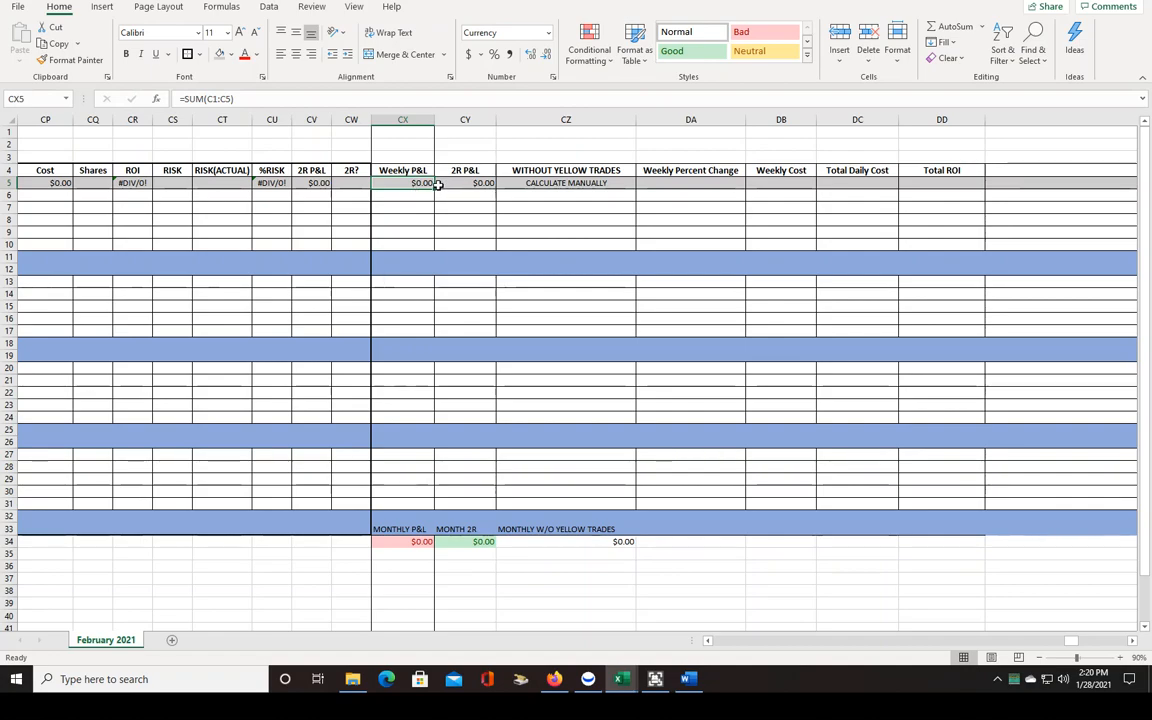
{"action": "left_click_drag", "start_coordinate": [434, 187], "coordinate": [430, 249]}
{"action": "left_click", "coordinate": [443, 258]}
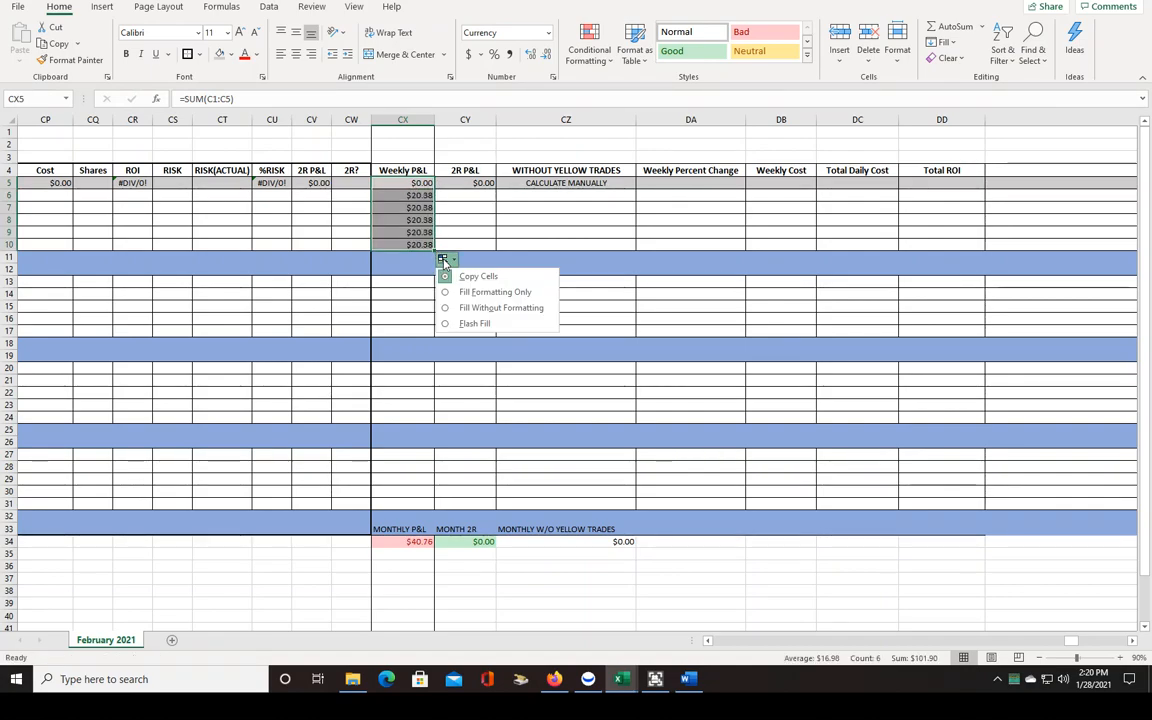
{"action": "left_click", "coordinate": [477, 309]}
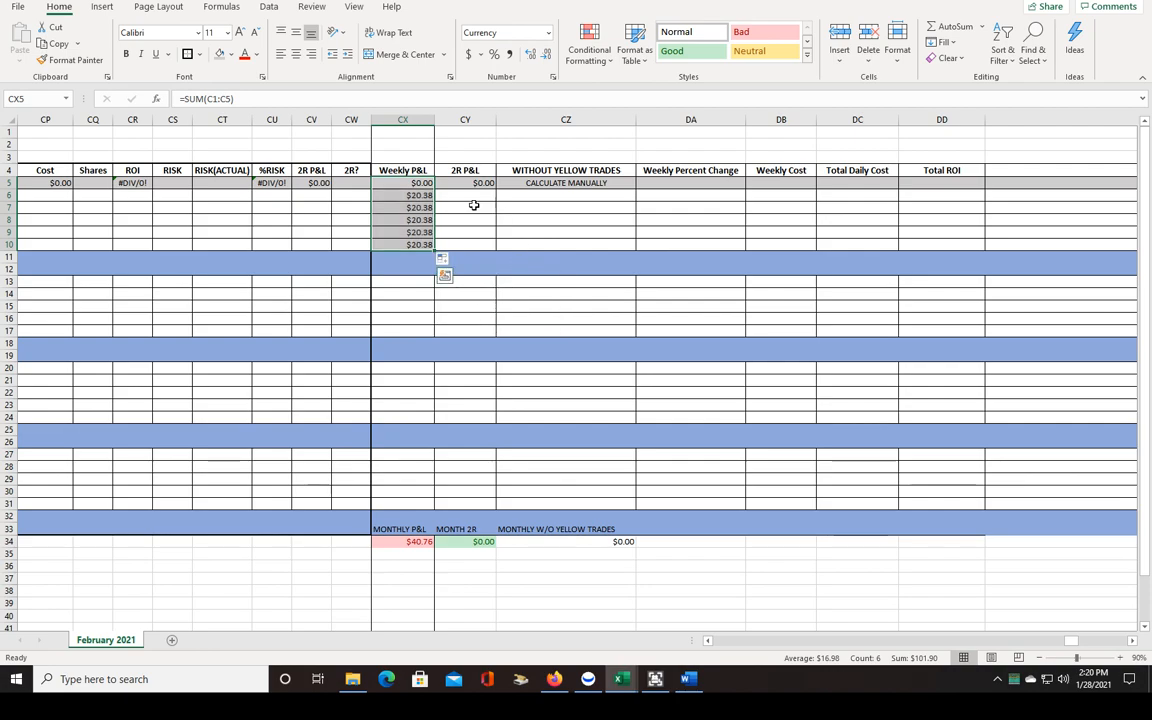
Step: Clear the Weekly P&L cells in rows 6 to 9, keeping only the row 10 formula
{"action": "left_click", "coordinate": [416, 197]}
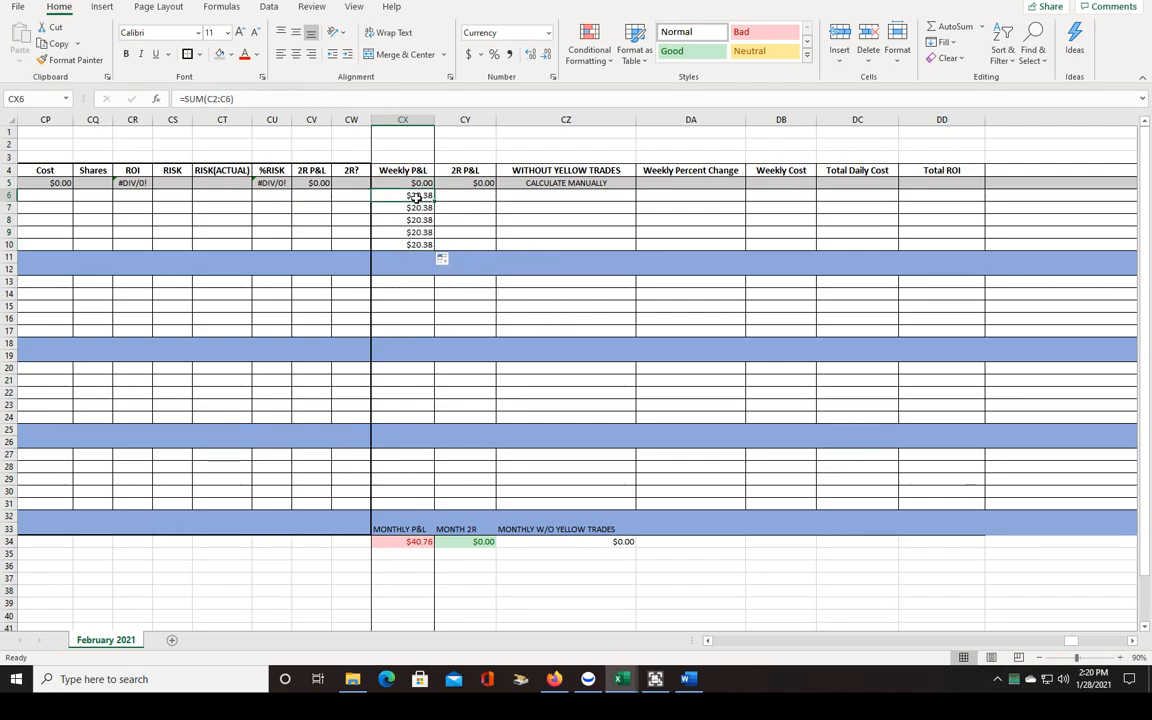
{"action": "key", "text": "Delete"}
{"action": "left_click", "coordinate": [420, 207]}
{"action": "key", "text": "Delete"}
{"action": "left_click", "coordinate": [416, 219]}
{"action": "left_click", "coordinate": [412, 231]}
{"action": "key", "text": "Delete"}
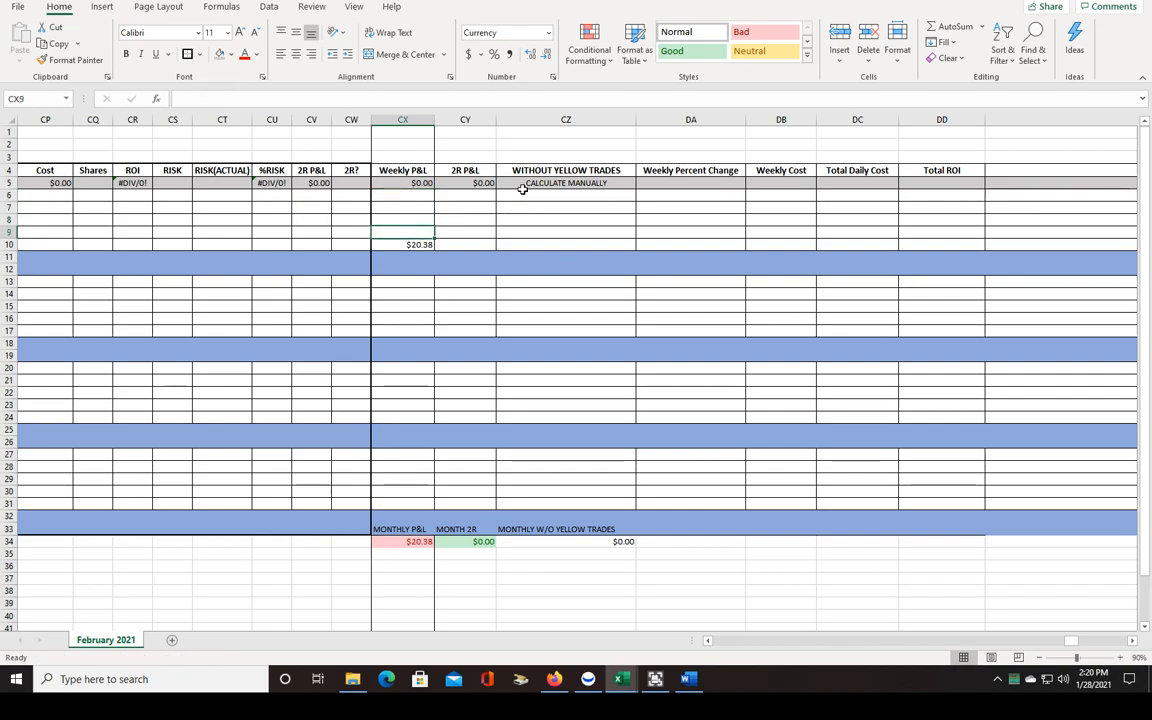
Step: Fill the weekly 2R P&L formula from CY5 down to CY10 without formatting
{"action": "left_click", "coordinate": [484, 183]}
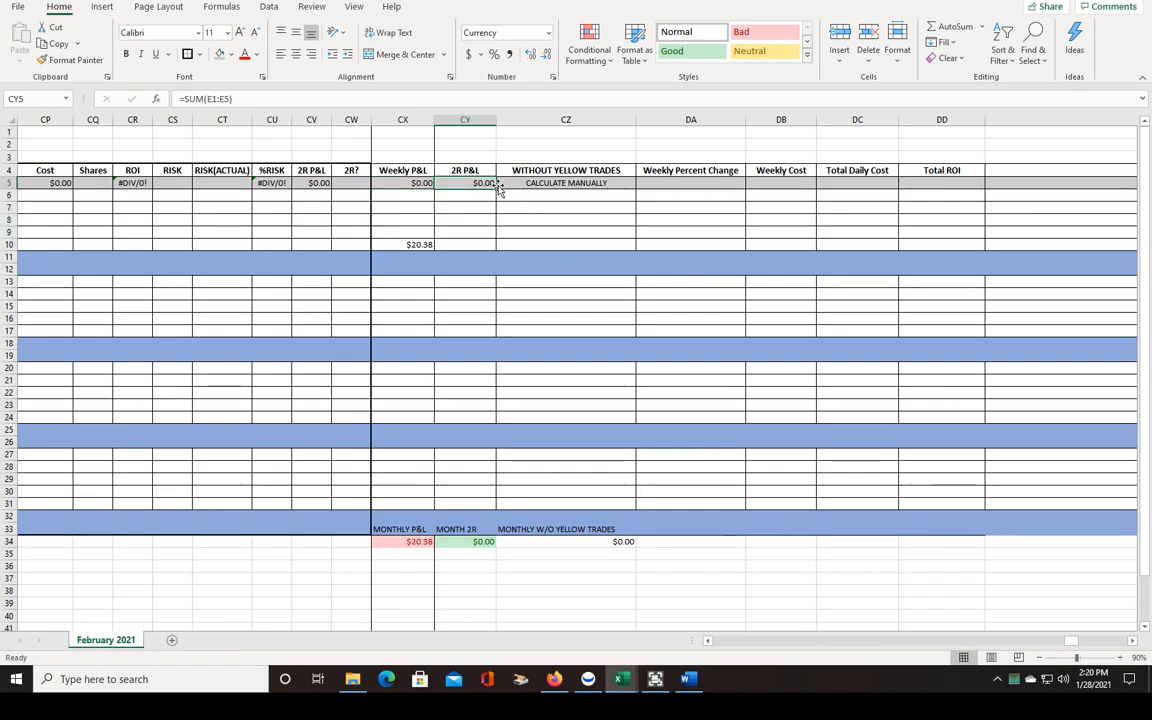
{"action": "left_click_drag", "start_coordinate": [494, 188], "coordinate": [494, 249]}
{"action": "left_click", "coordinate": [505, 259]}
{"action": "left_click", "coordinate": [522, 307]}
Step: Clear the weekly 2R P&L cells in rows 6 to 9, keeping only the row 10 formula
{"action": "left_click", "coordinate": [472, 200]}
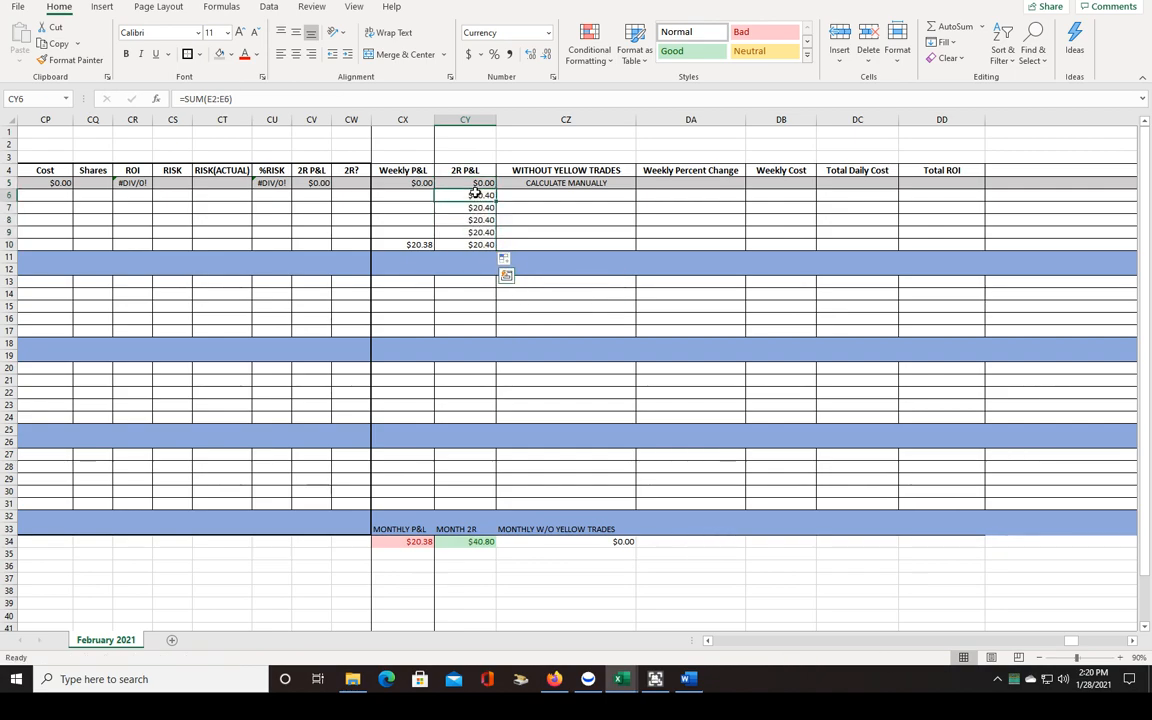
{"action": "key", "text": "Delete"}
{"action": "left_click", "coordinate": [470, 207]}
{"action": "key", "text": "Delete"}
{"action": "left_click", "coordinate": [468, 219]}
{"action": "key", "text": "Delete"}
{"action": "left_click", "coordinate": [465, 232]}
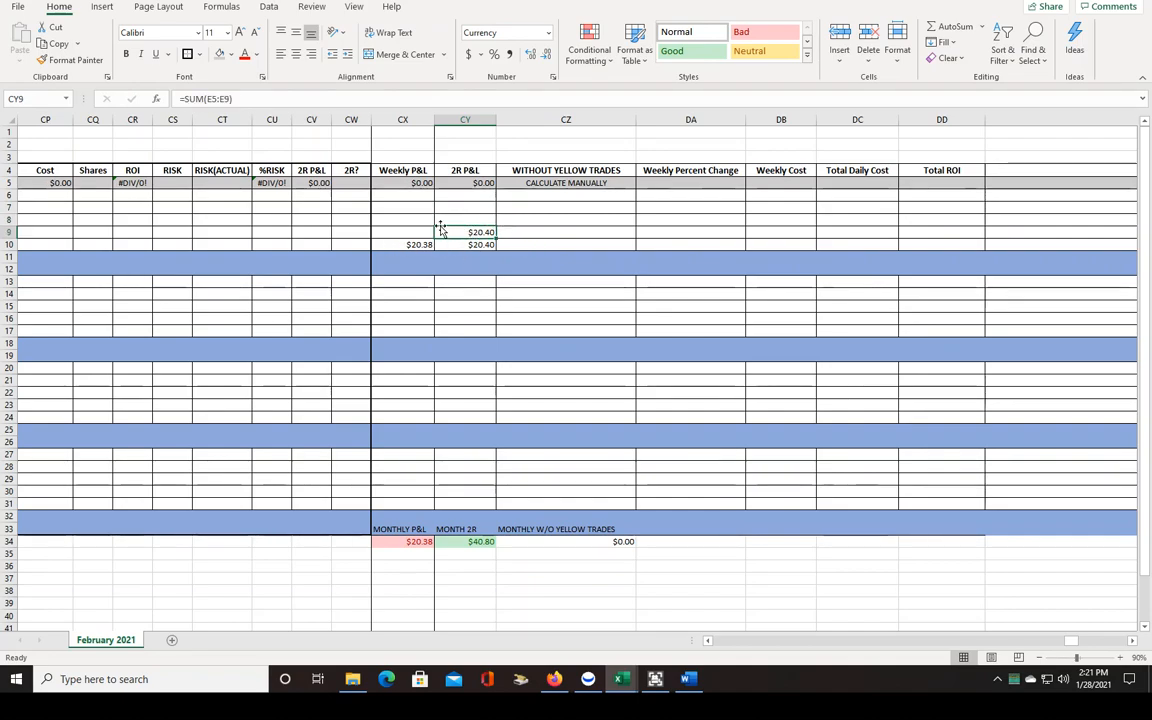
{"action": "key", "text": "Delete"}
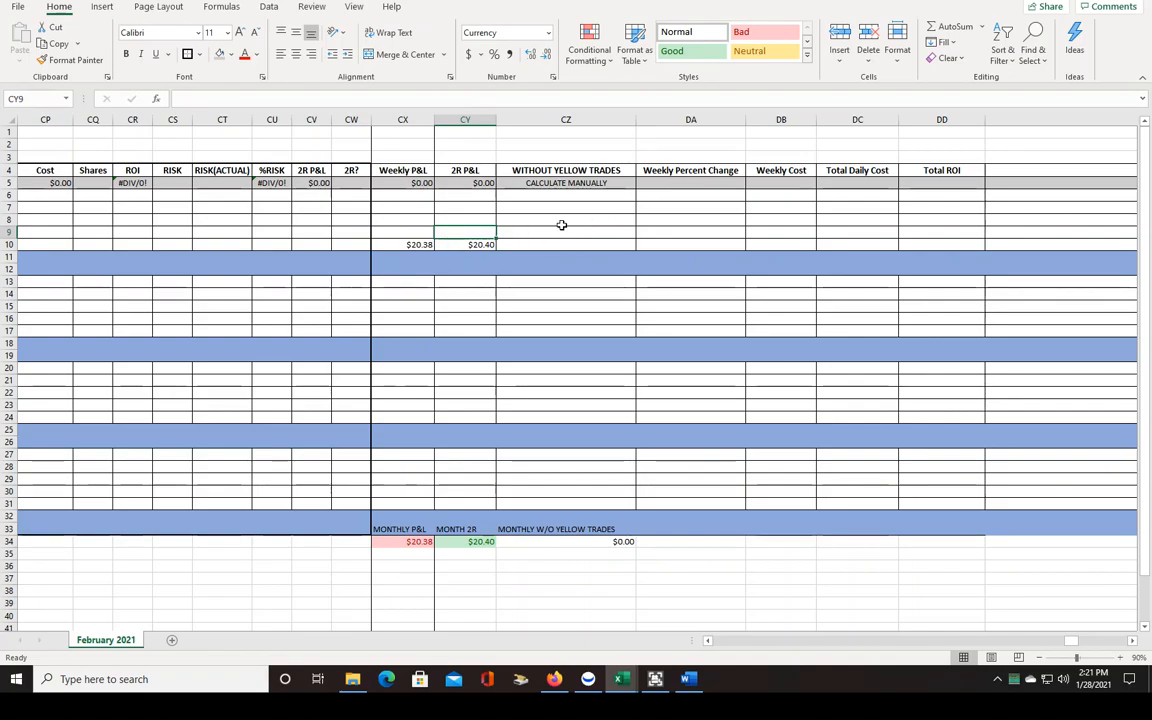
Step: Apply the Good cell style to the MONTHLY P&L total in row 34
{"action": "left_click", "coordinate": [414, 541]}
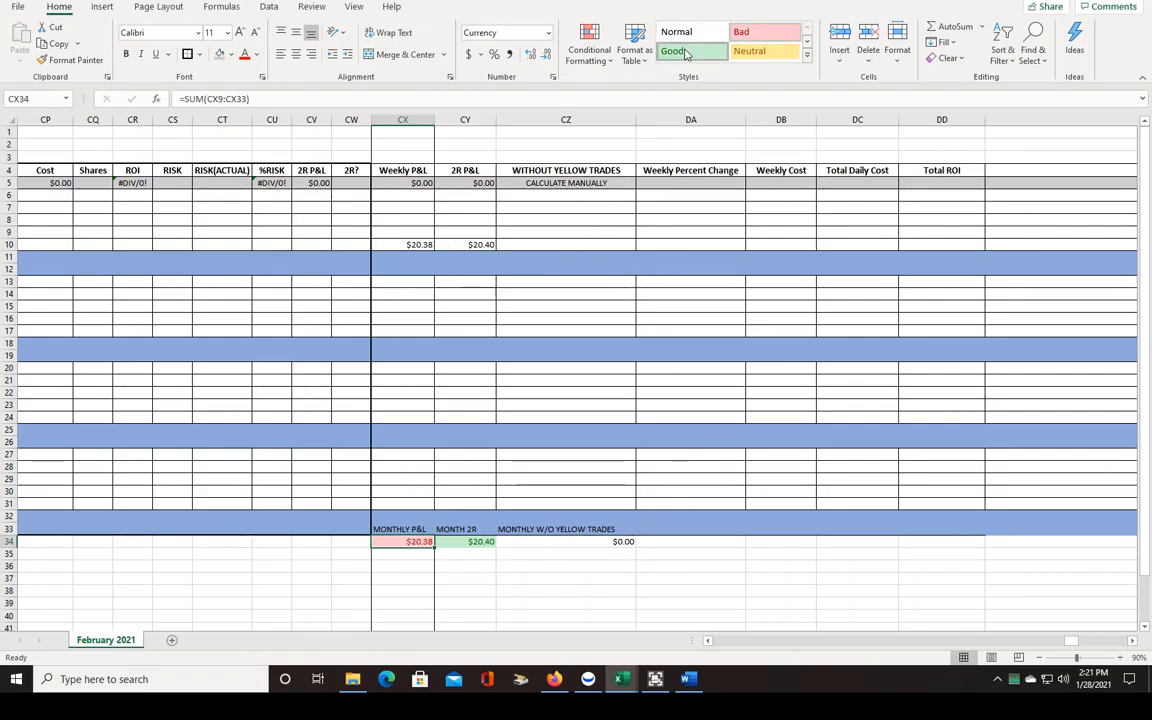
{"action": "left_click", "coordinate": [520, 343]}
{"action": "left_click", "coordinate": [563, 206]}
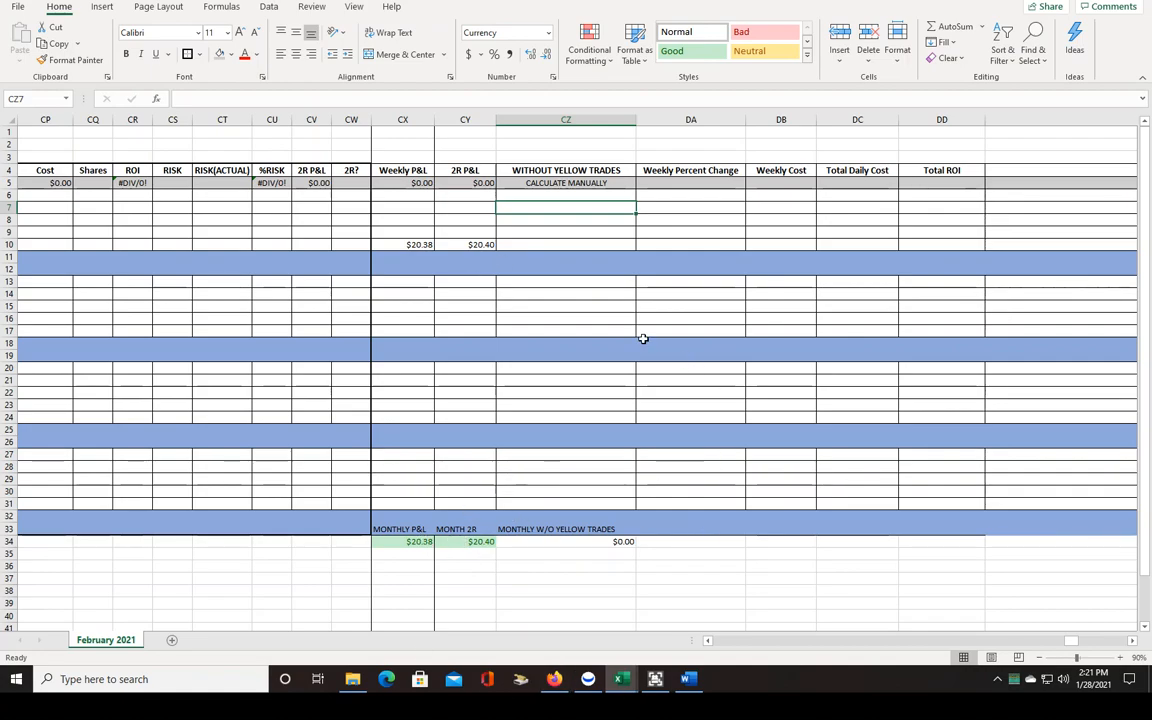
Step: Enter a sample 35.00 in row 10 of the WITHOUT YELLOW TRADES column
{"action": "left_click", "coordinate": [561, 244]}
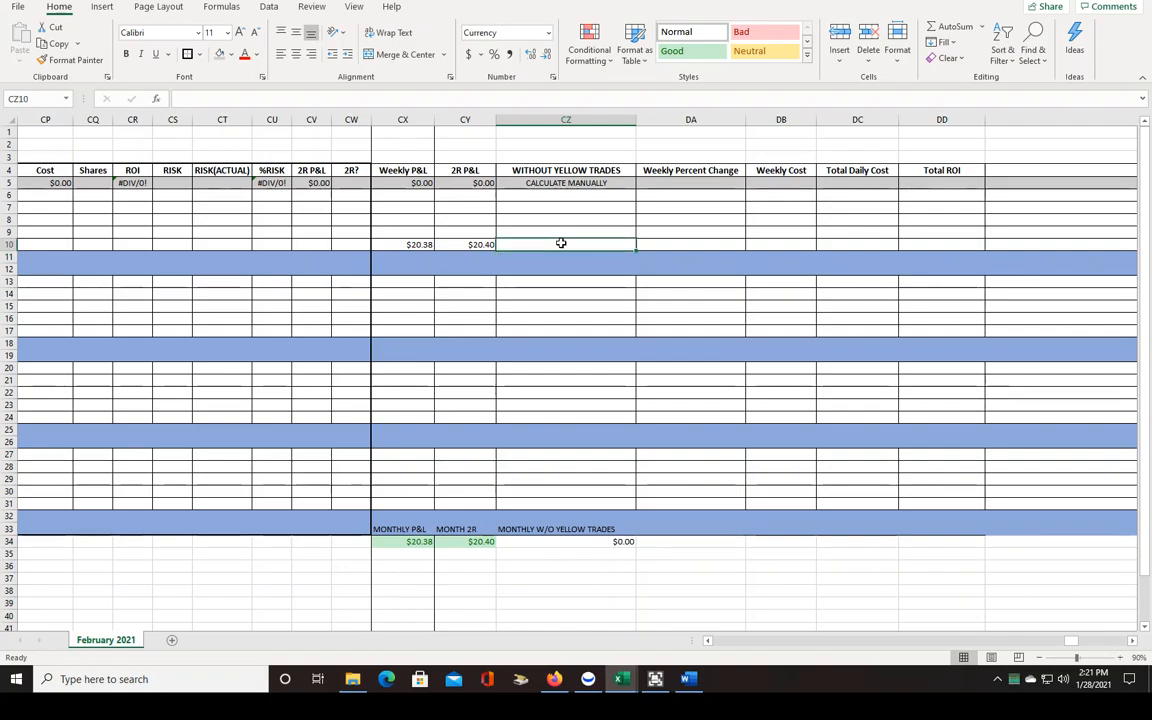
{"action": "type", "text": "35."}
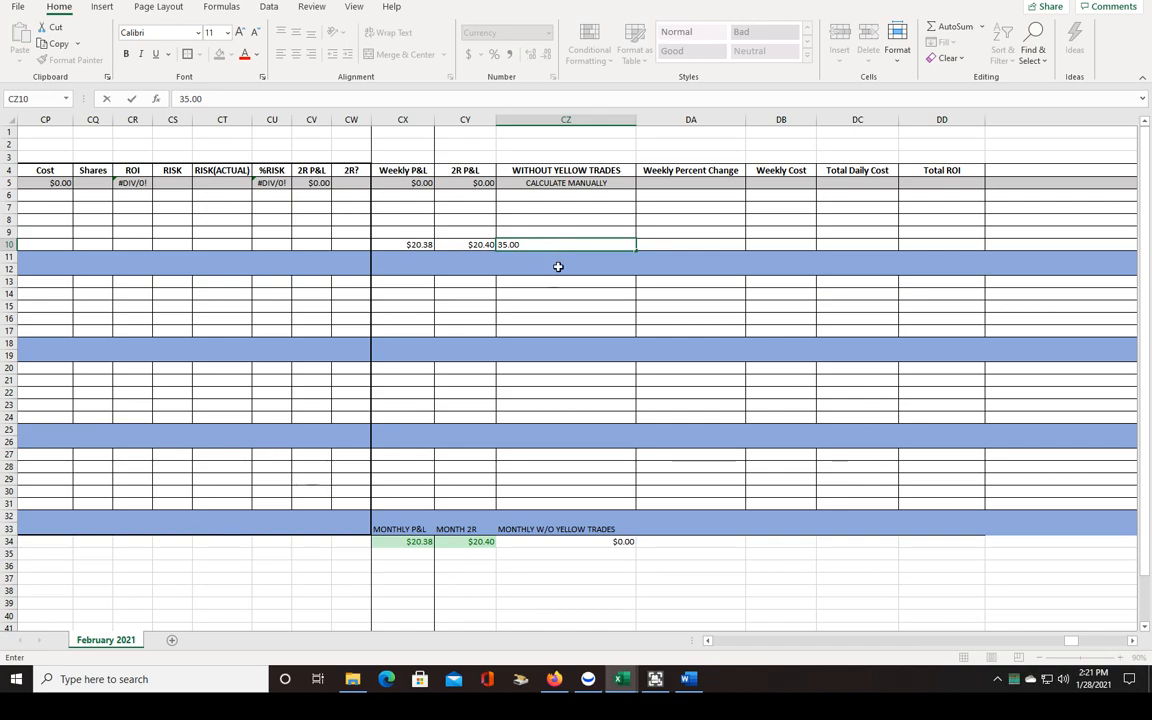
{"action": "key", "text": "Return"}
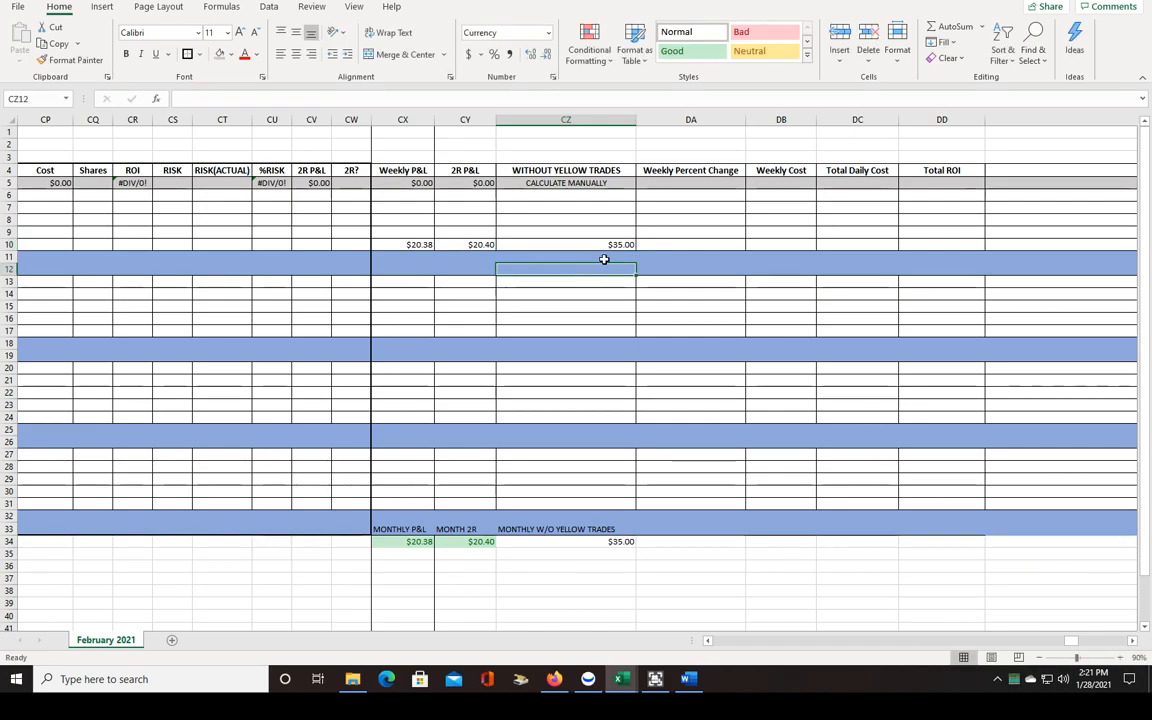
Step: Inspect the three monthly totals in row 34, and clear the sample WITHOUT YELLOW TRADES value in row 10
{"action": "left_click", "coordinate": [618, 542]}
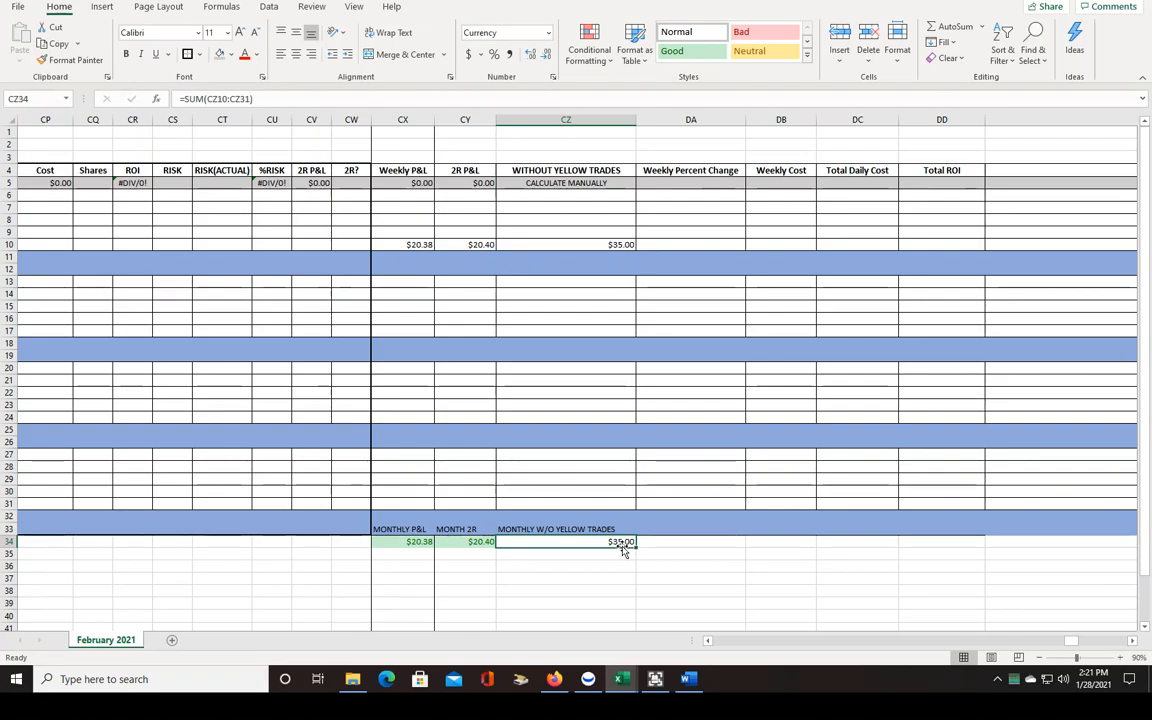
{"action": "left_click", "coordinate": [476, 541]}
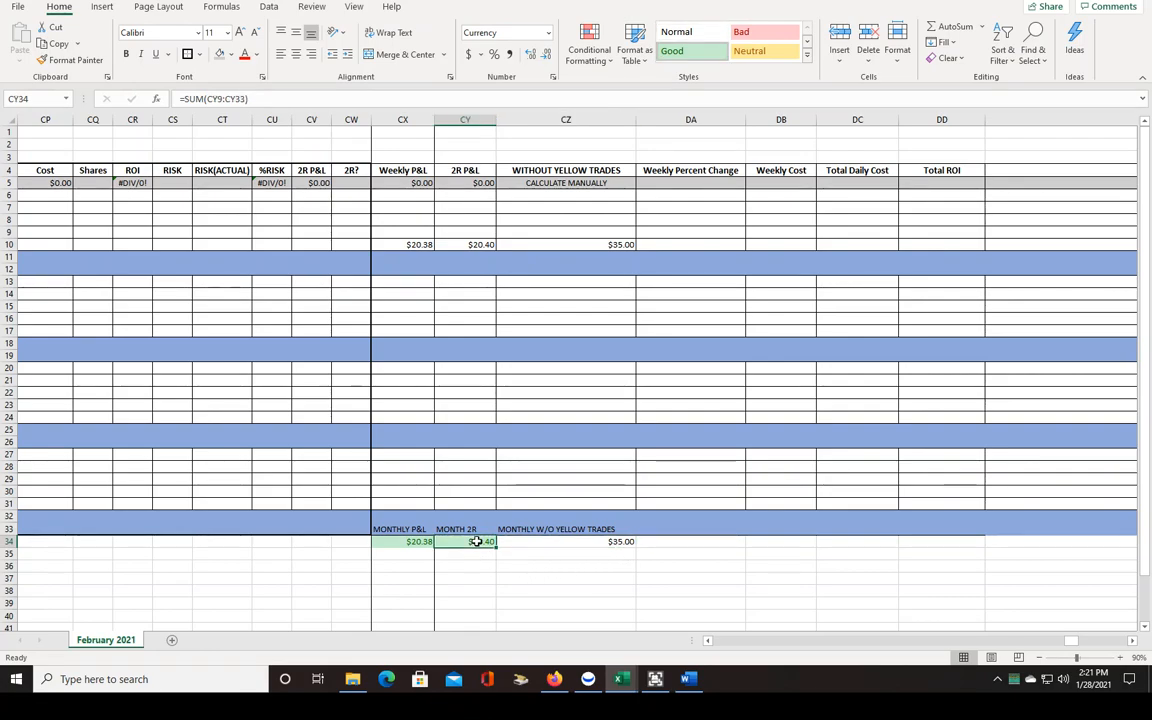
{"action": "left_click", "coordinate": [409, 542]}
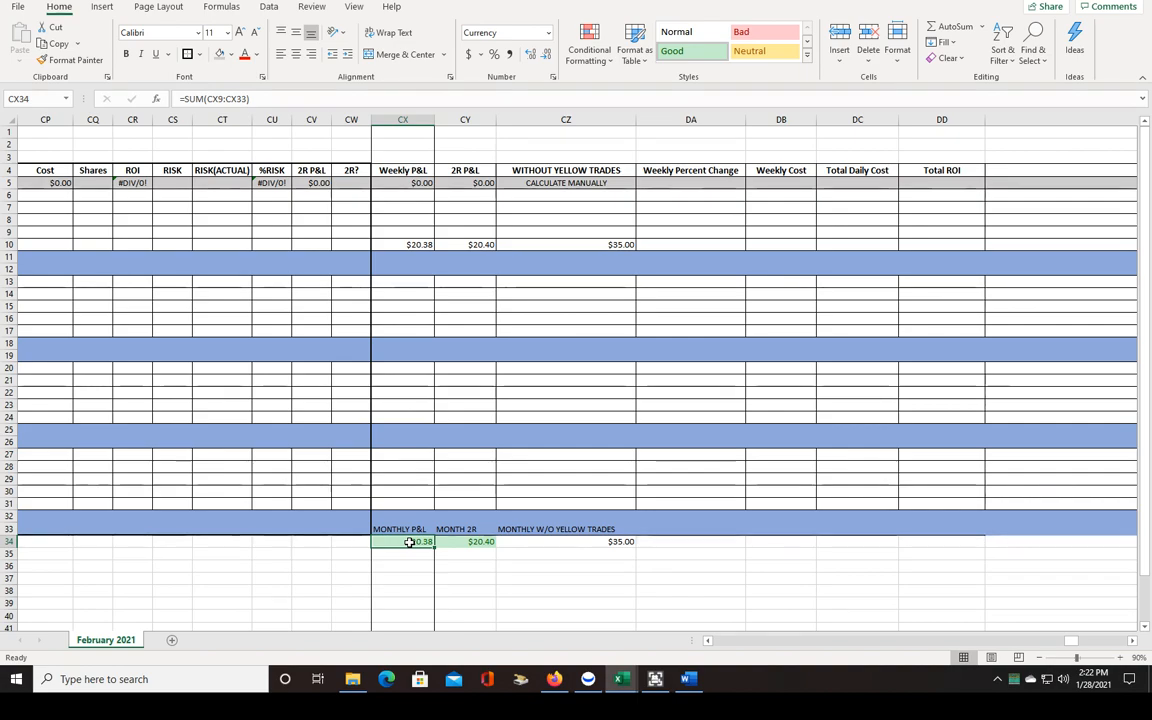
{"action": "left_click", "coordinate": [629, 243]}
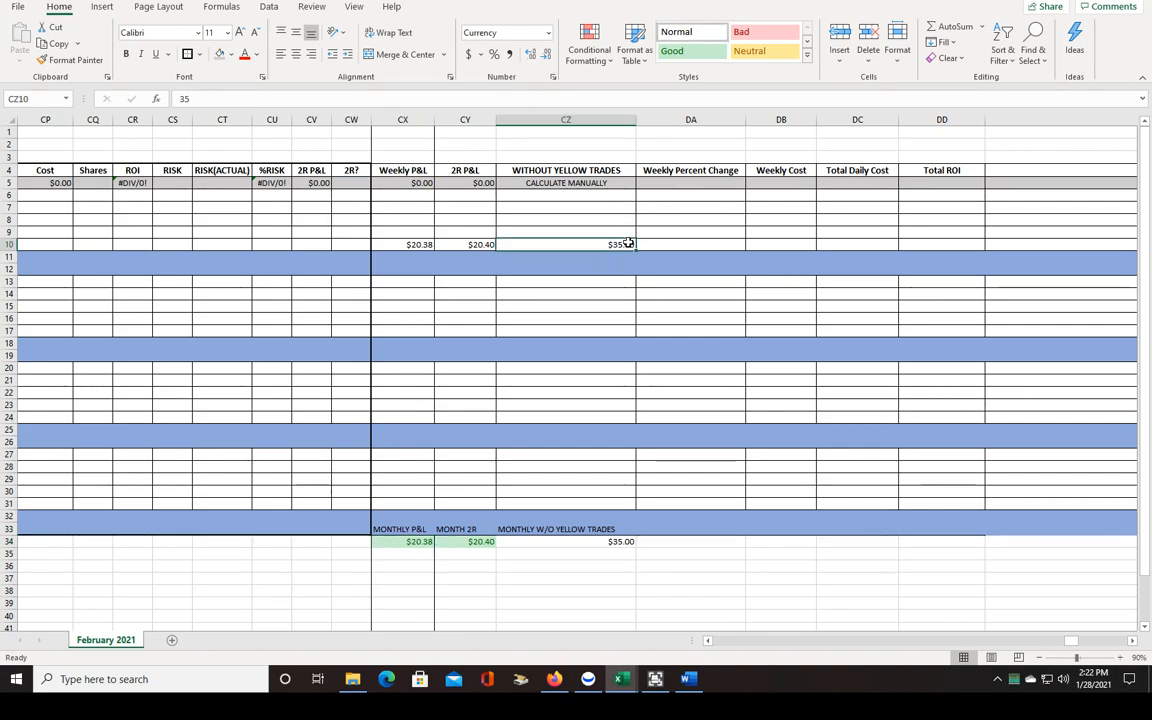
{"action": "key", "text": "Delete"}
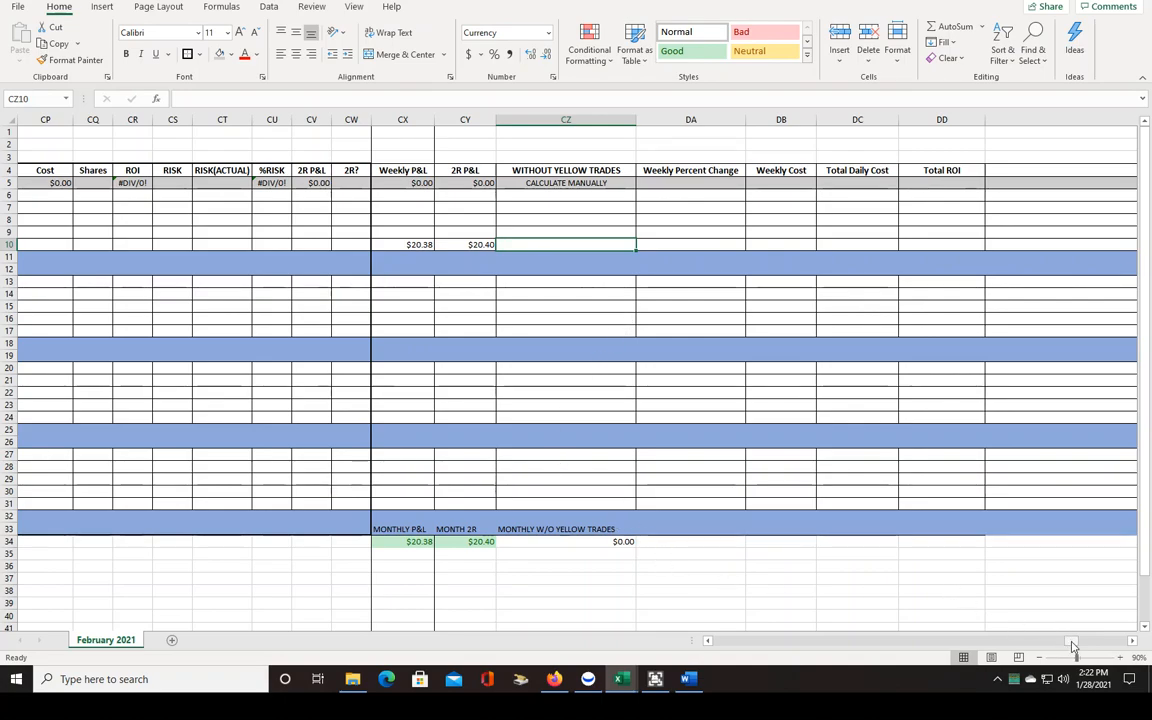
Step: Clear the MONTHLY P&L and MONTH 2R totals in row 34 and reset both cells to the Normal style
{"action": "left_click_drag", "start_coordinate": [1076, 649], "coordinate": [1060, 648]}
{"action": "left_click", "coordinate": [608, 541]}
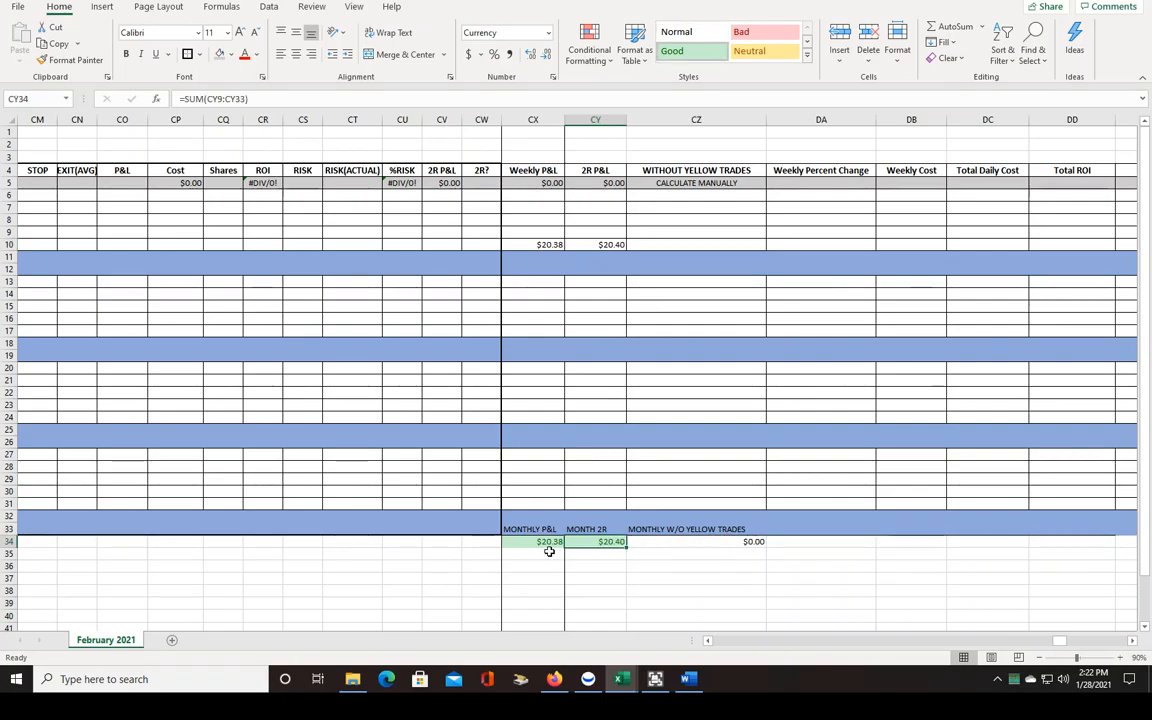
{"action": "key", "text": "Delete"}
{"action": "left_click", "coordinate": [548, 543]}
{"action": "key", "text": "Delete"}
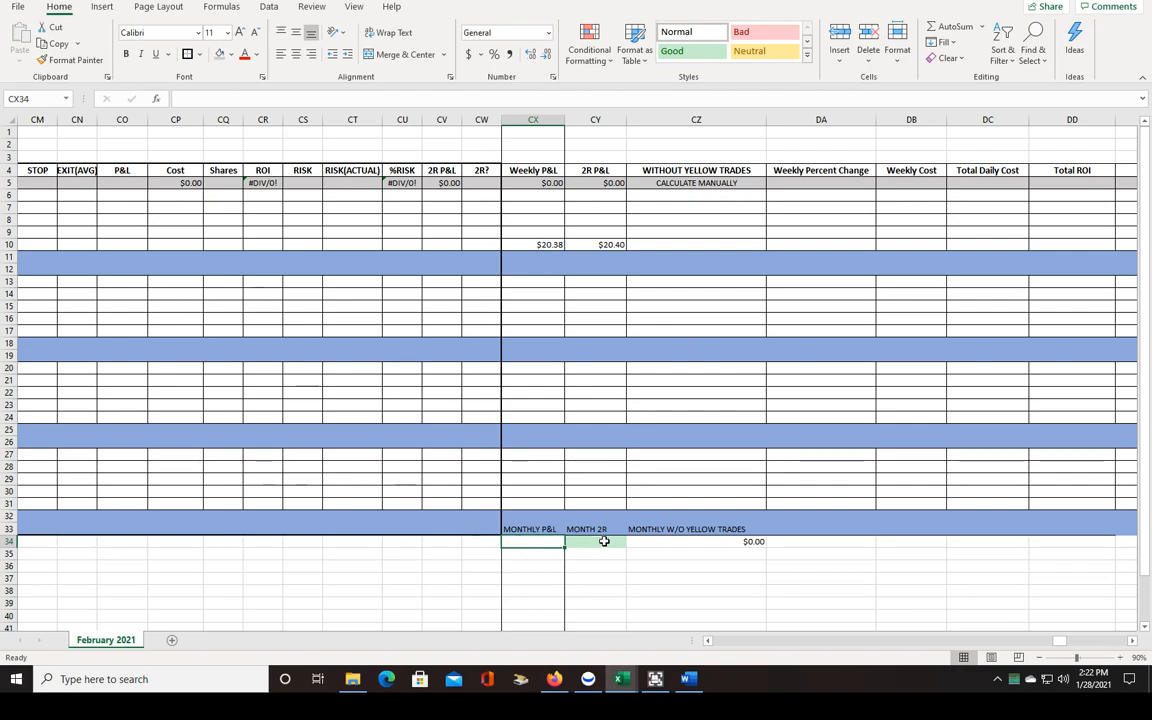
{"action": "left_click", "coordinate": [602, 539]}
{"action": "left_click", "coordinate": [694, 31]}
{"action": "left_click", "coordinate": [645, 543]}
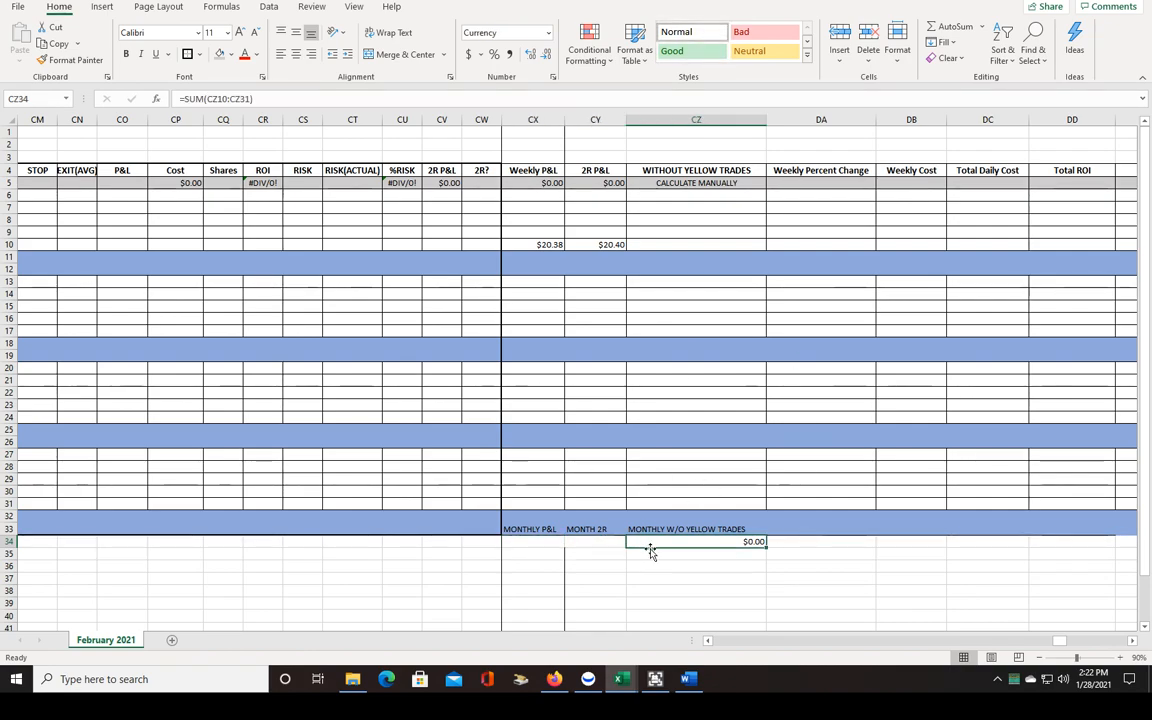
{"action": "left_click_drag", "start_coordinate": [1055, 641], "coordinate": [787, 643]}
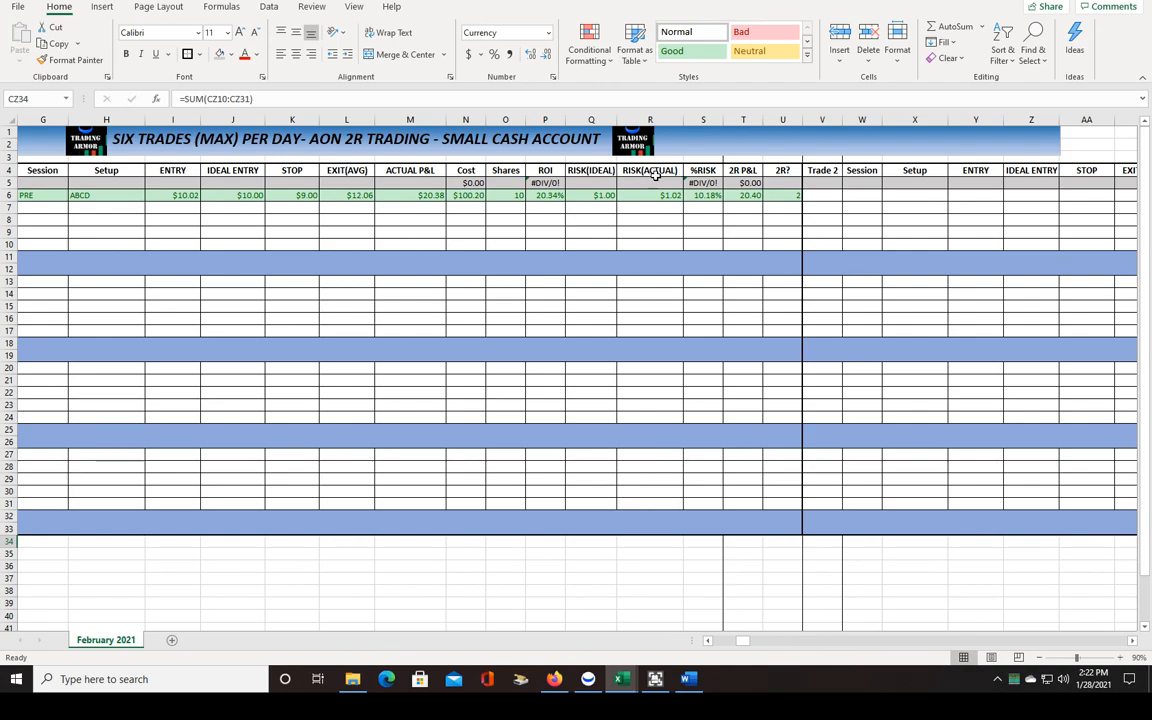